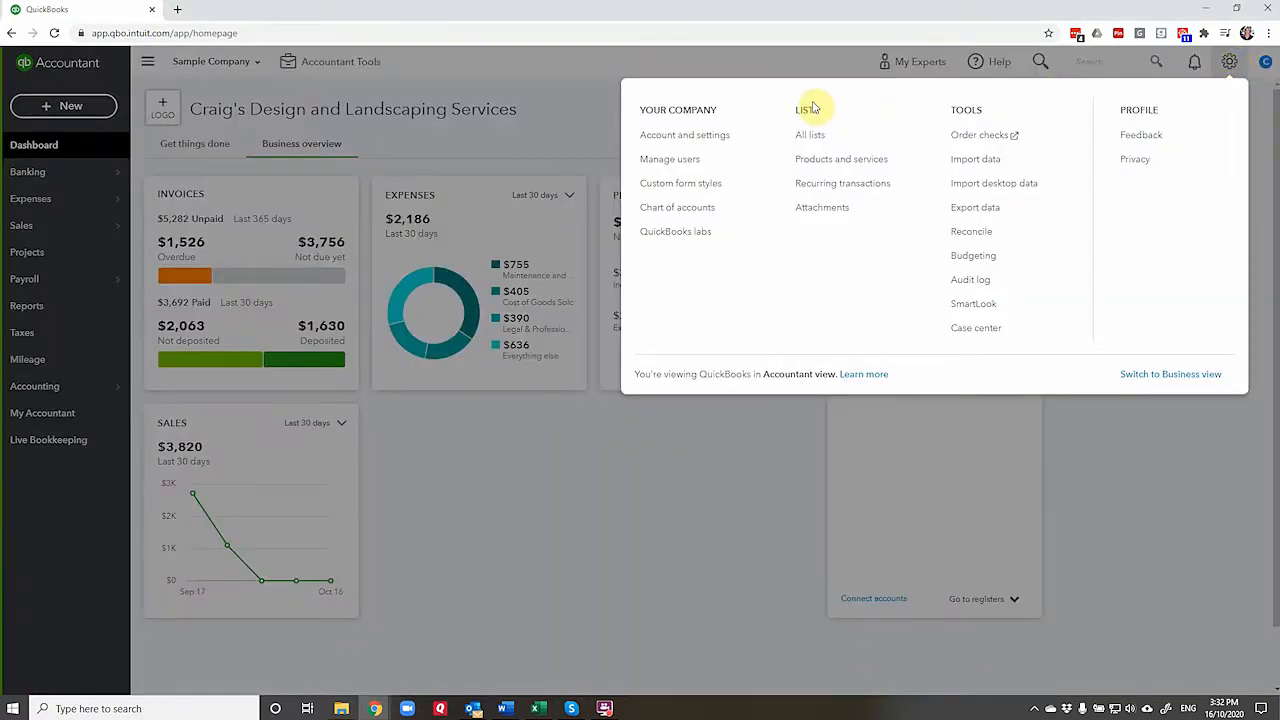
Open the recurring transactions list and review the Monthly Building Lease bill template without changing it
click(812, 187)
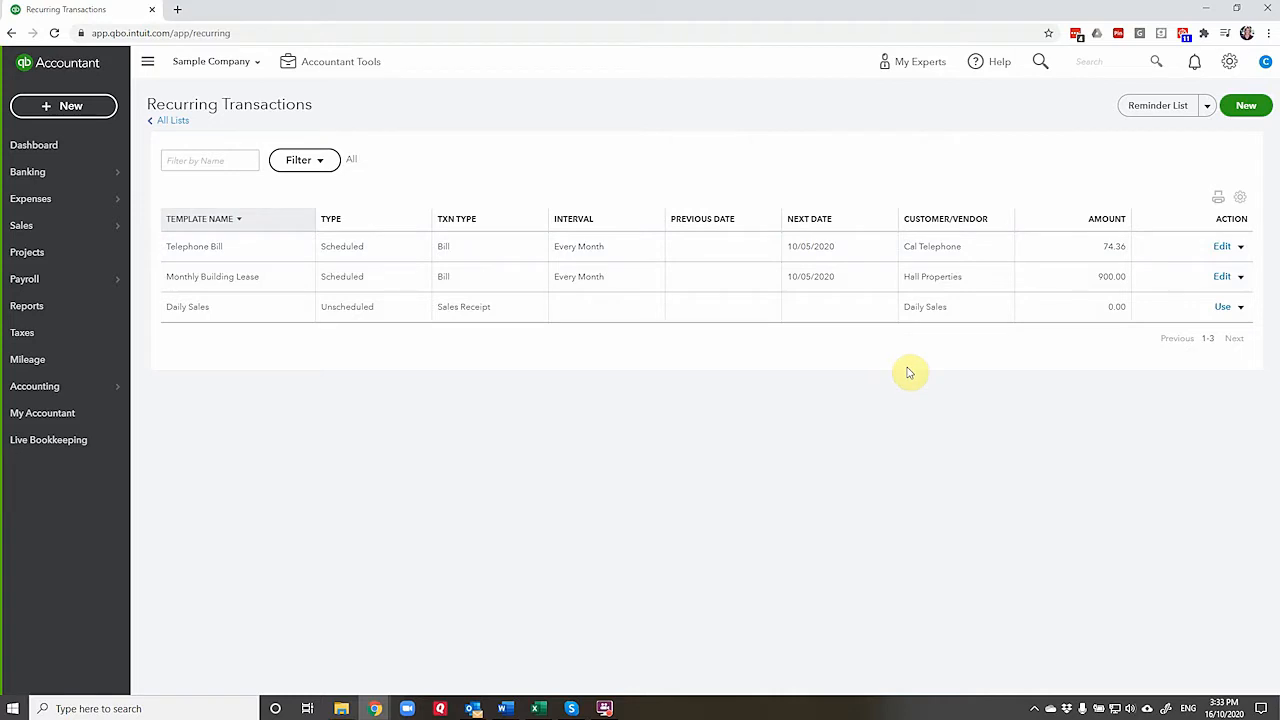
click(1241, 278)
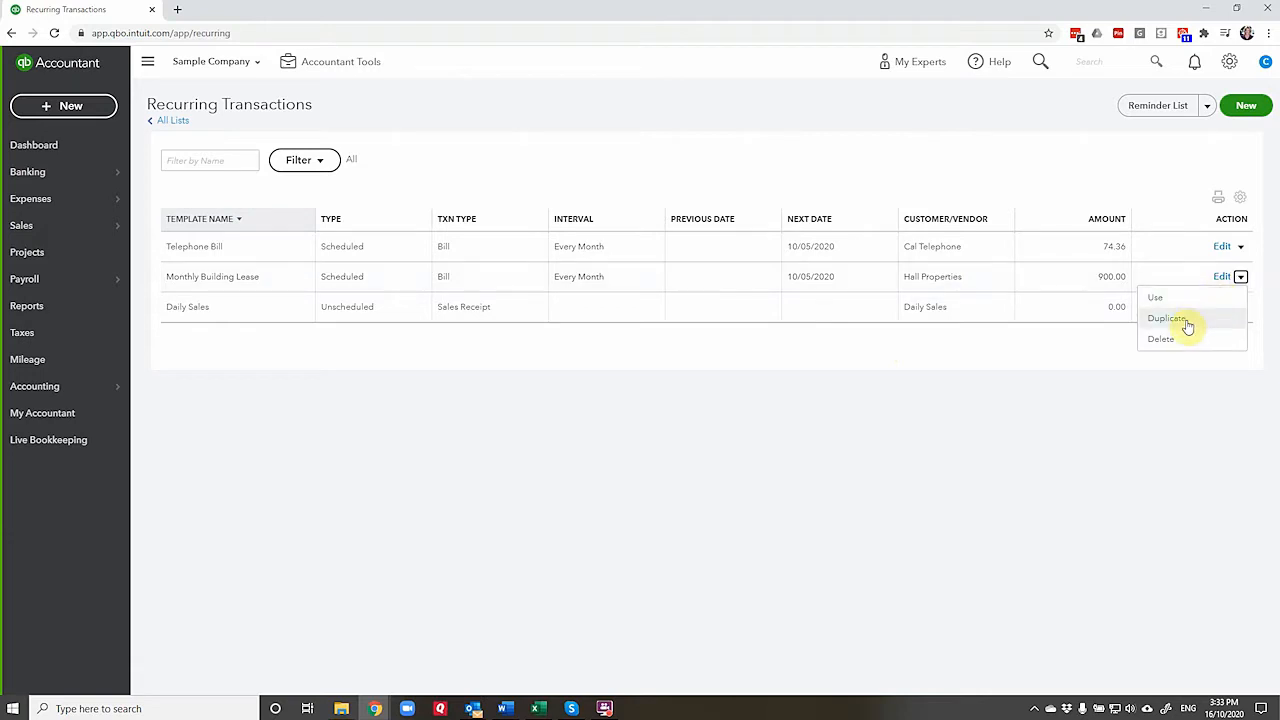
click(1222, 277)
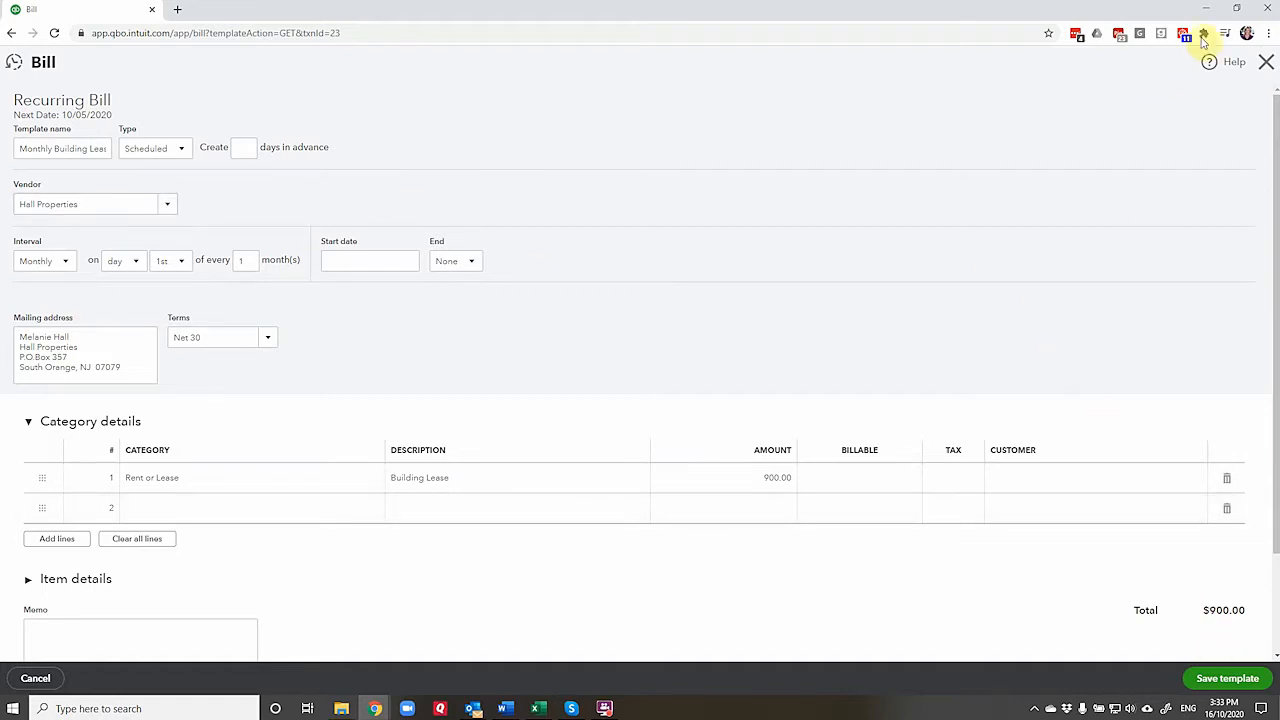
click(1266, 62)
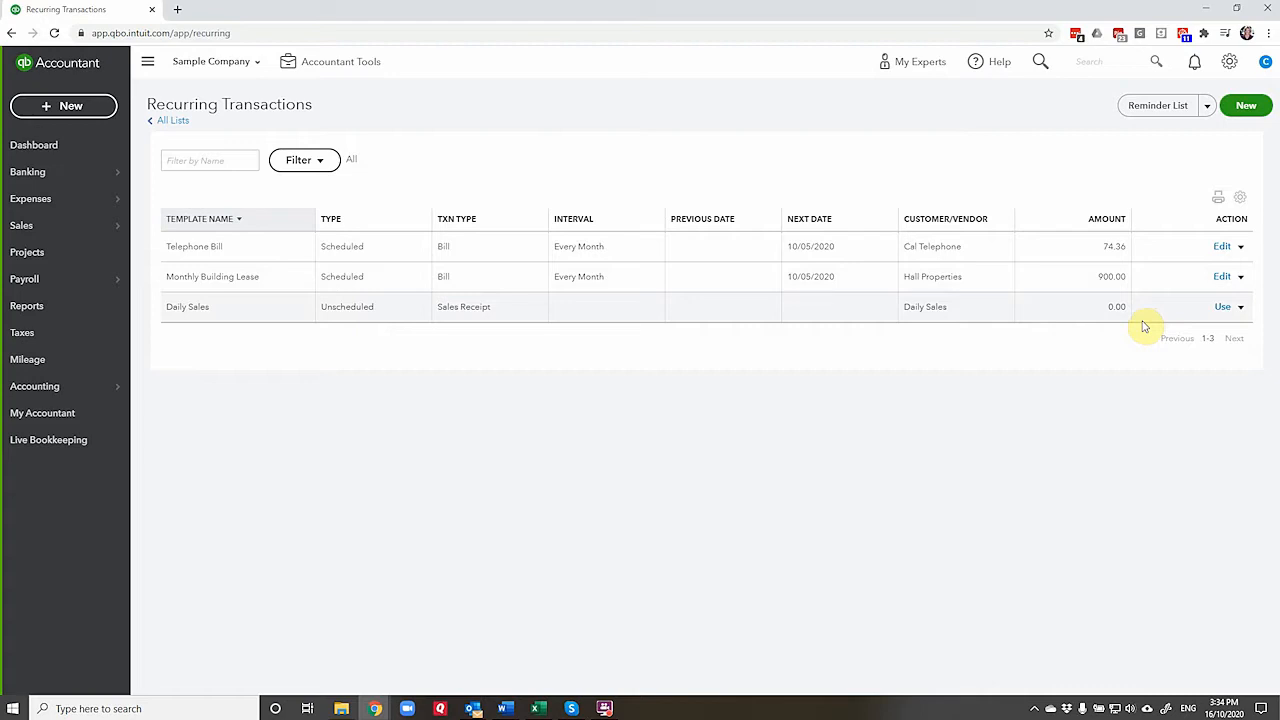
Create a sales receipt from the Daily Sales template and set the Sales line's rate to 2,500
click(1223, 309)
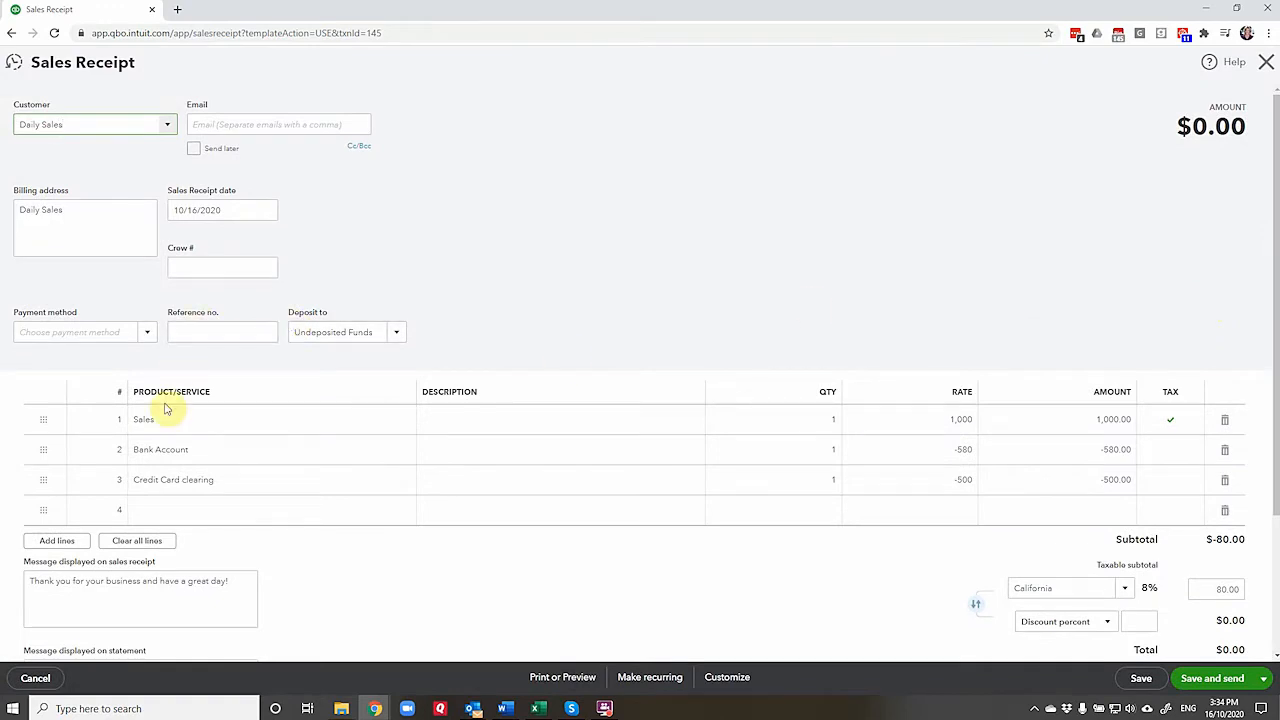
scroll(450, 300, down, 2)
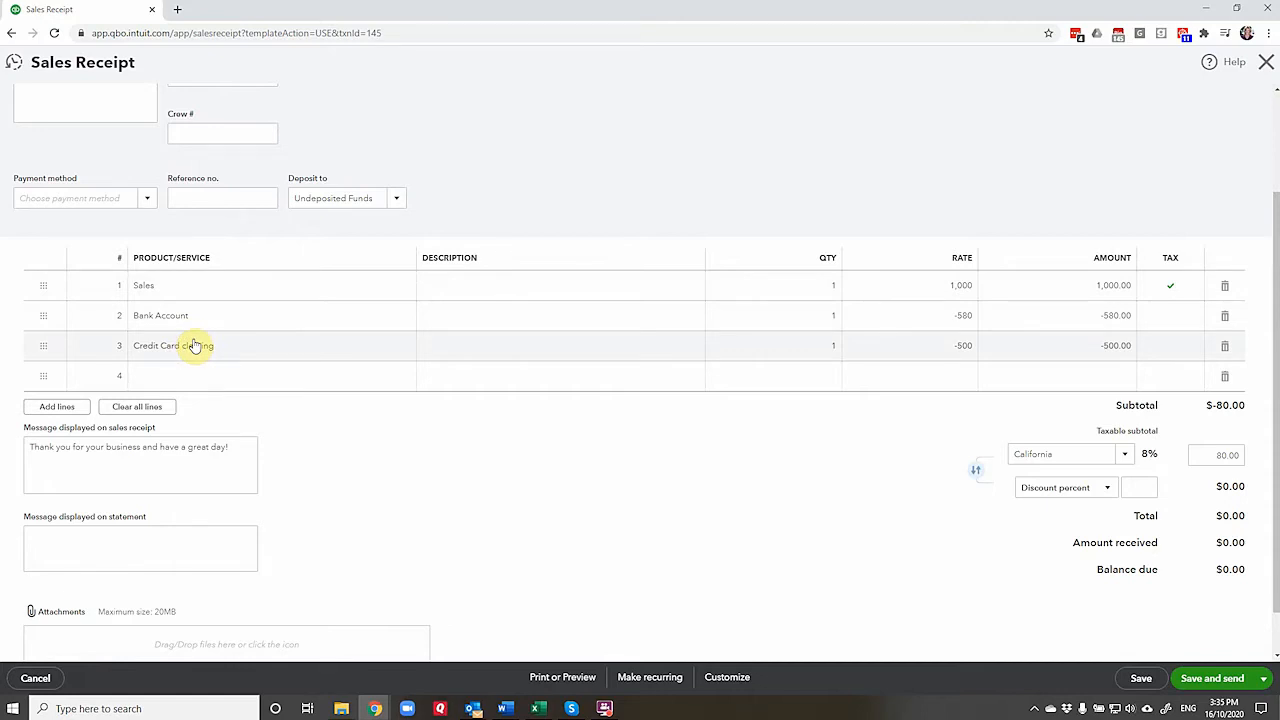
click(931, 285)
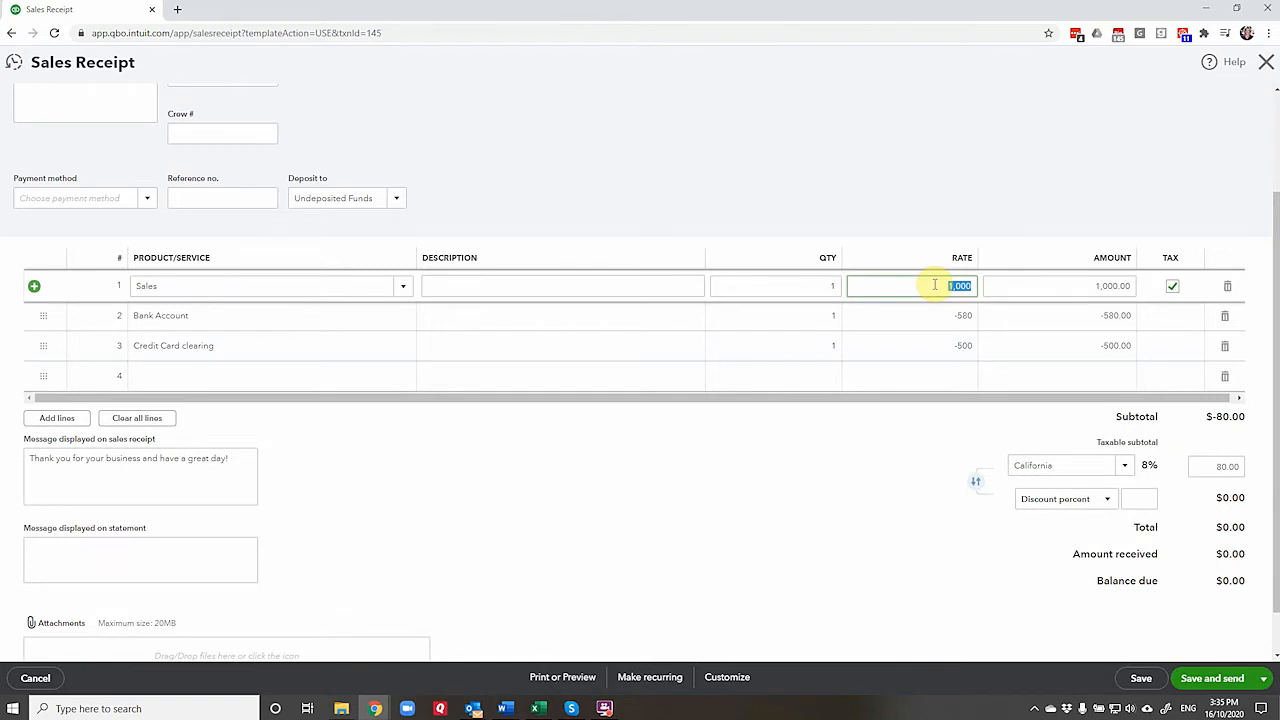
text(2500)
key(Tab)
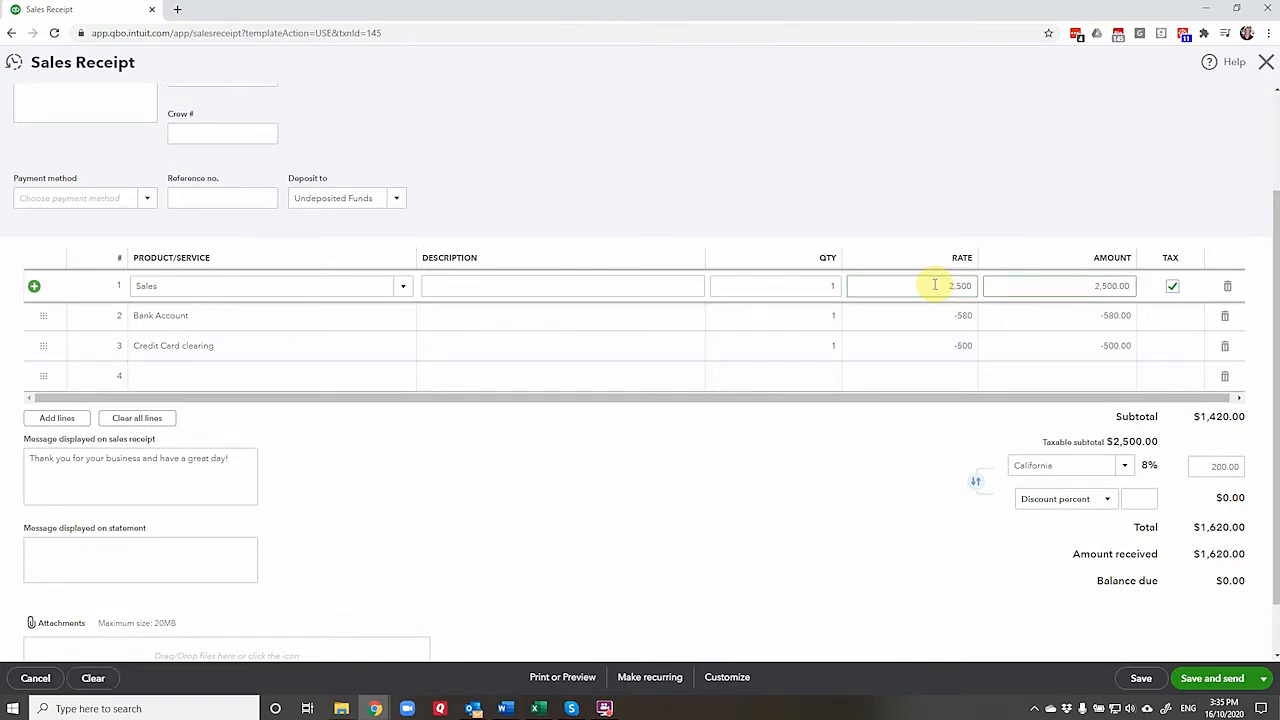
Set the amounts of the Bank Account and Credit Card clearing lines to 0
click(1106, 315)
text(0)
click(1096, 345)
text(0)
click(816, 519)
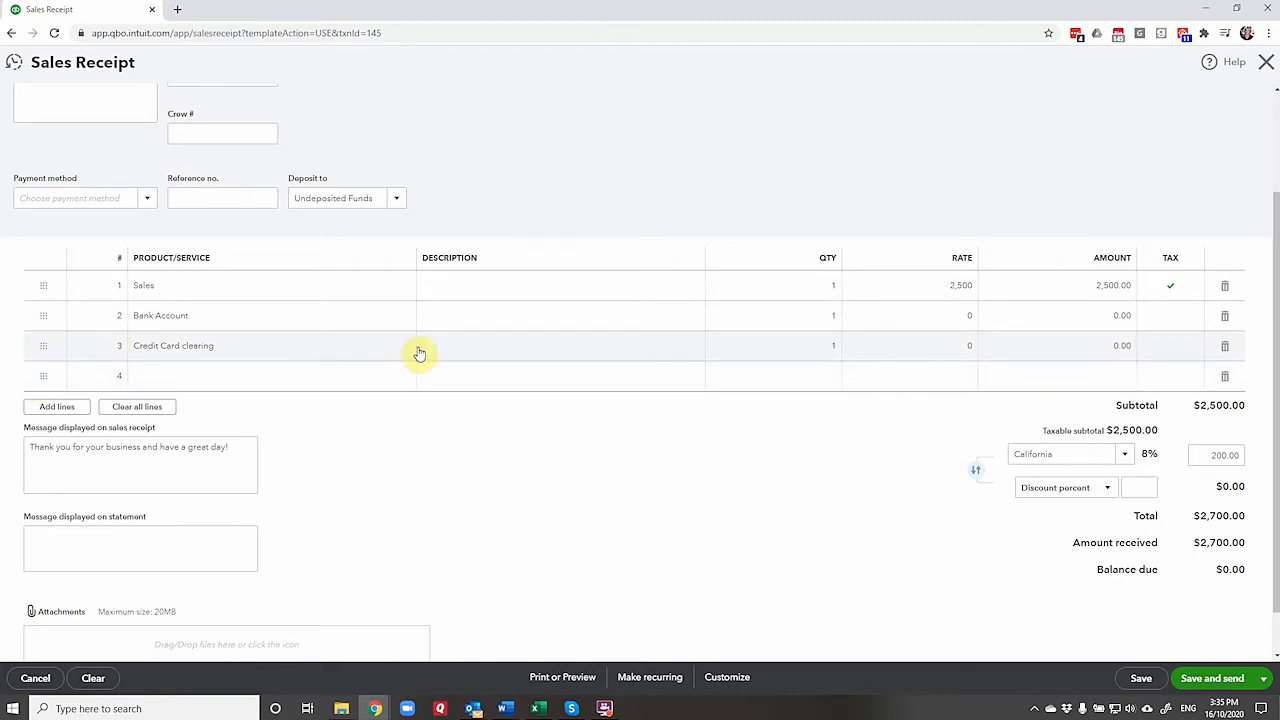
Enter -1,700 for Bank Account and -1,000 for Credit Card clearing as amounts, and save and close the receipt
click(1060, 316)
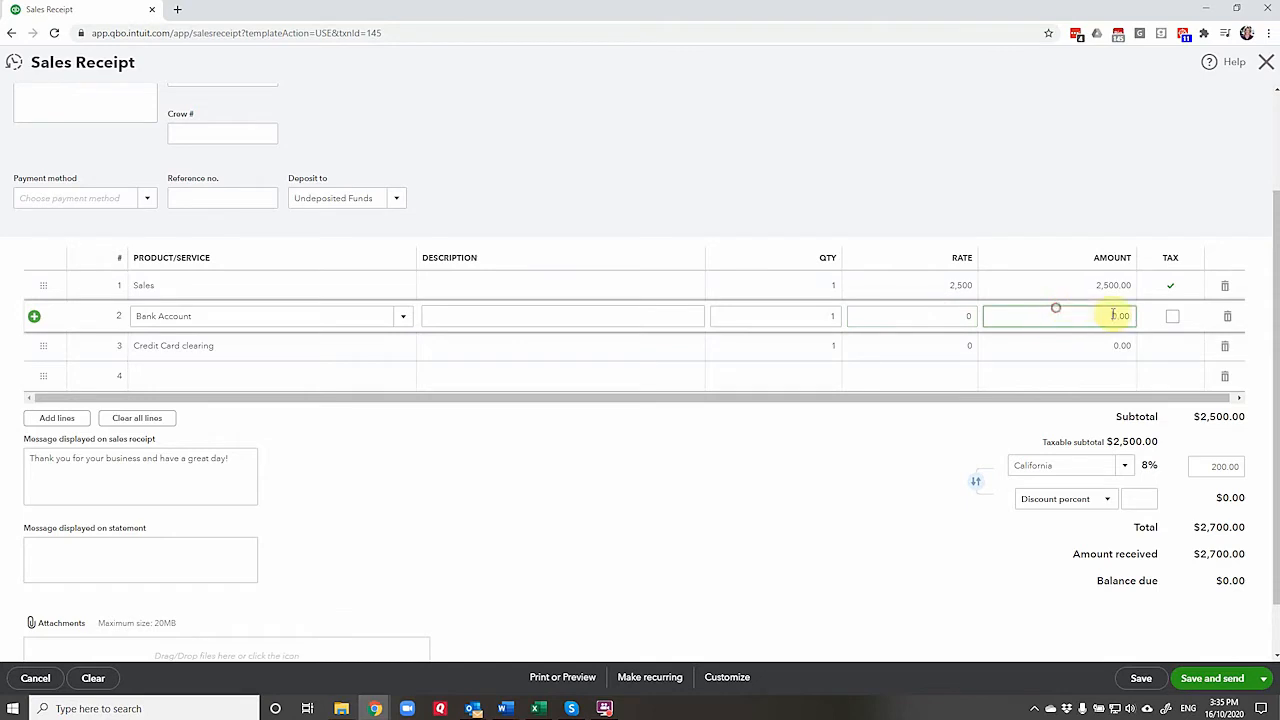
text(-1700)
click(1096, 348)
text(-1,000)
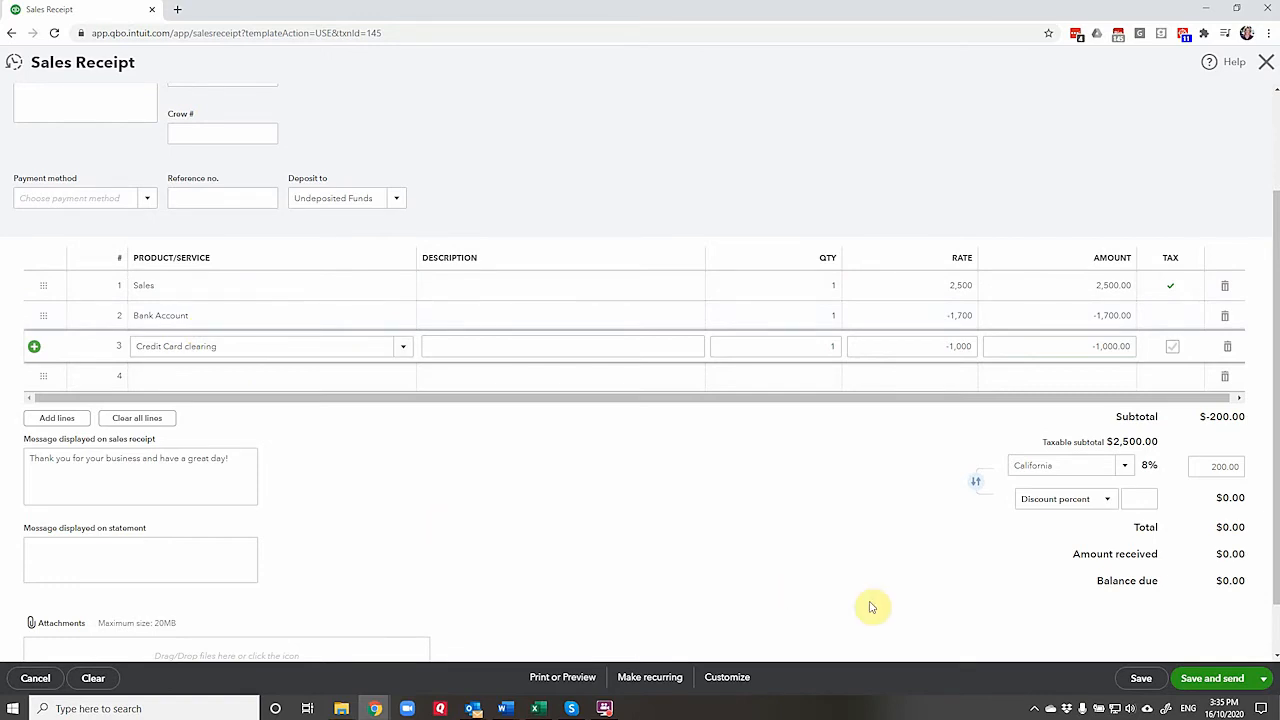
click(1263, 678)
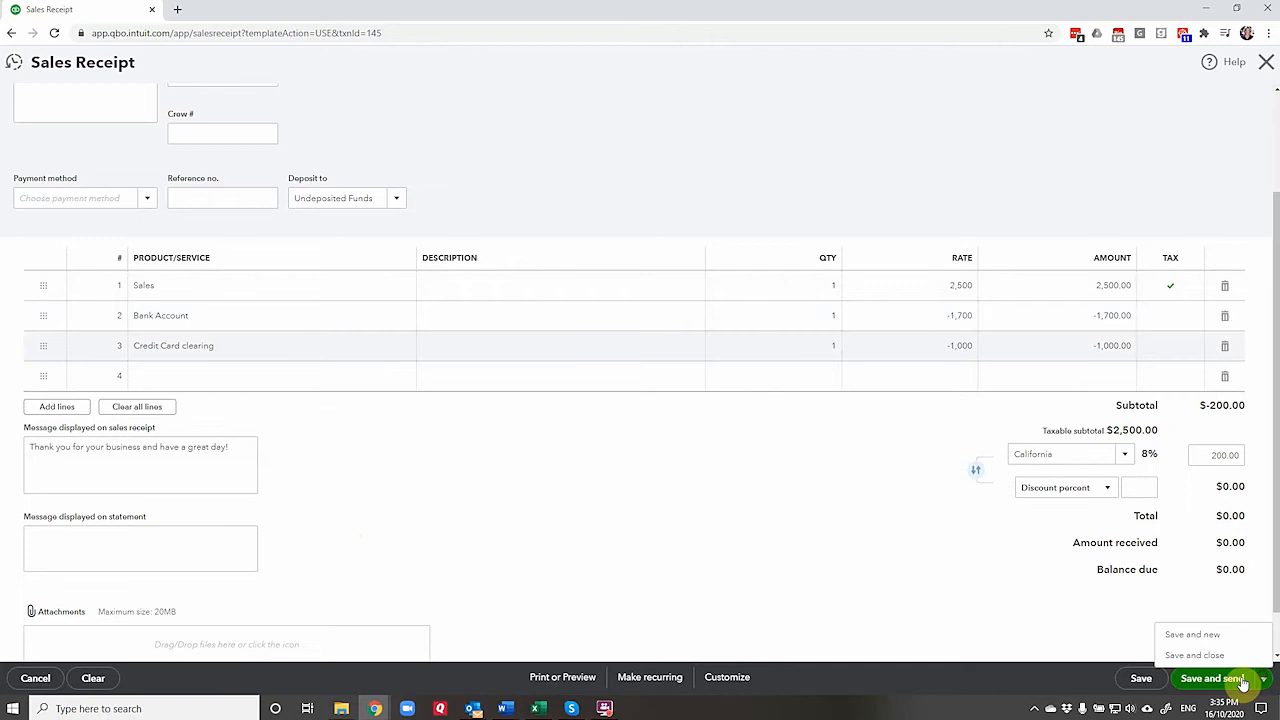
click(1195, 655)
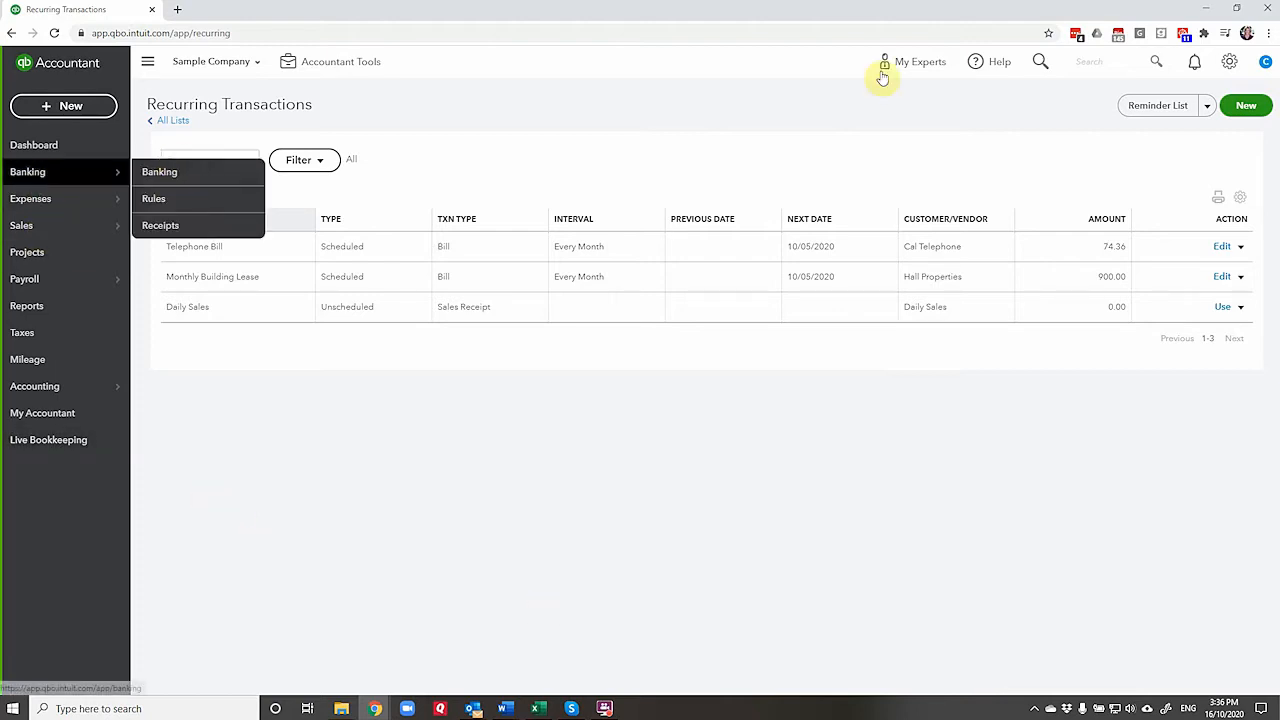
Start a new recurring template with Sales Receipt as the transaction type
click(1245, 106)
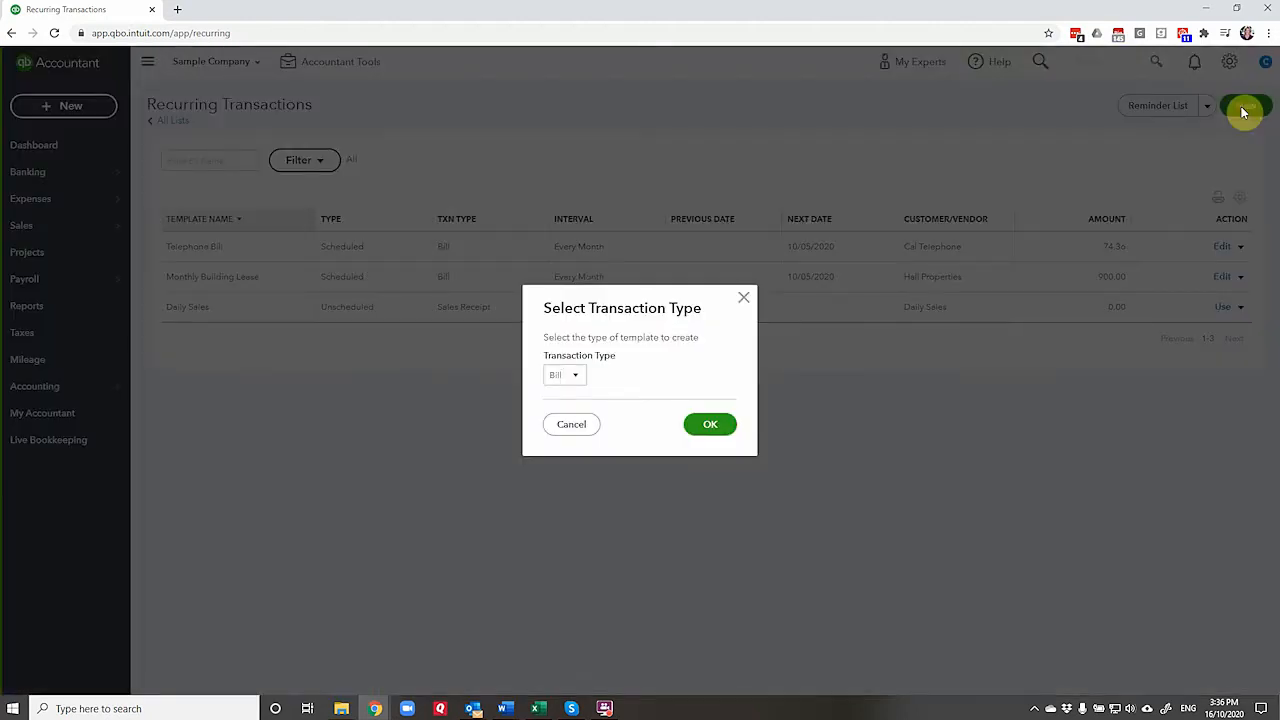
click(574, 375)
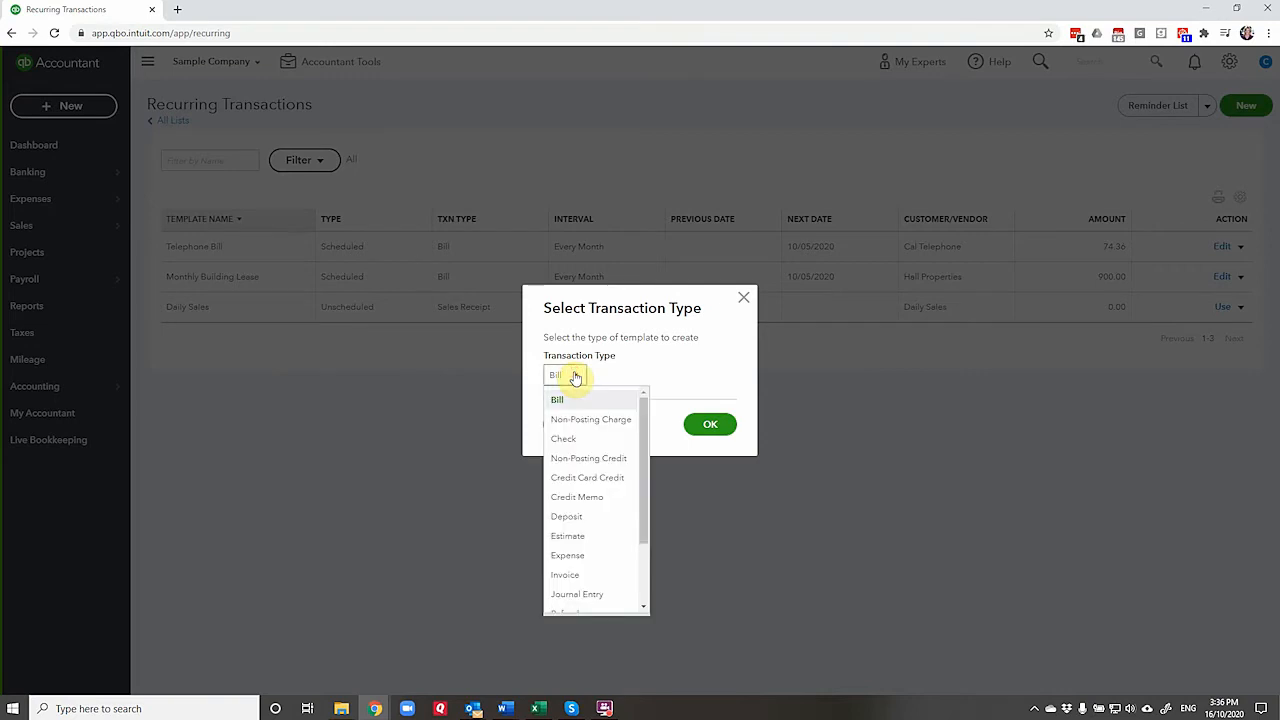
scroll(583, 450, down, 2)
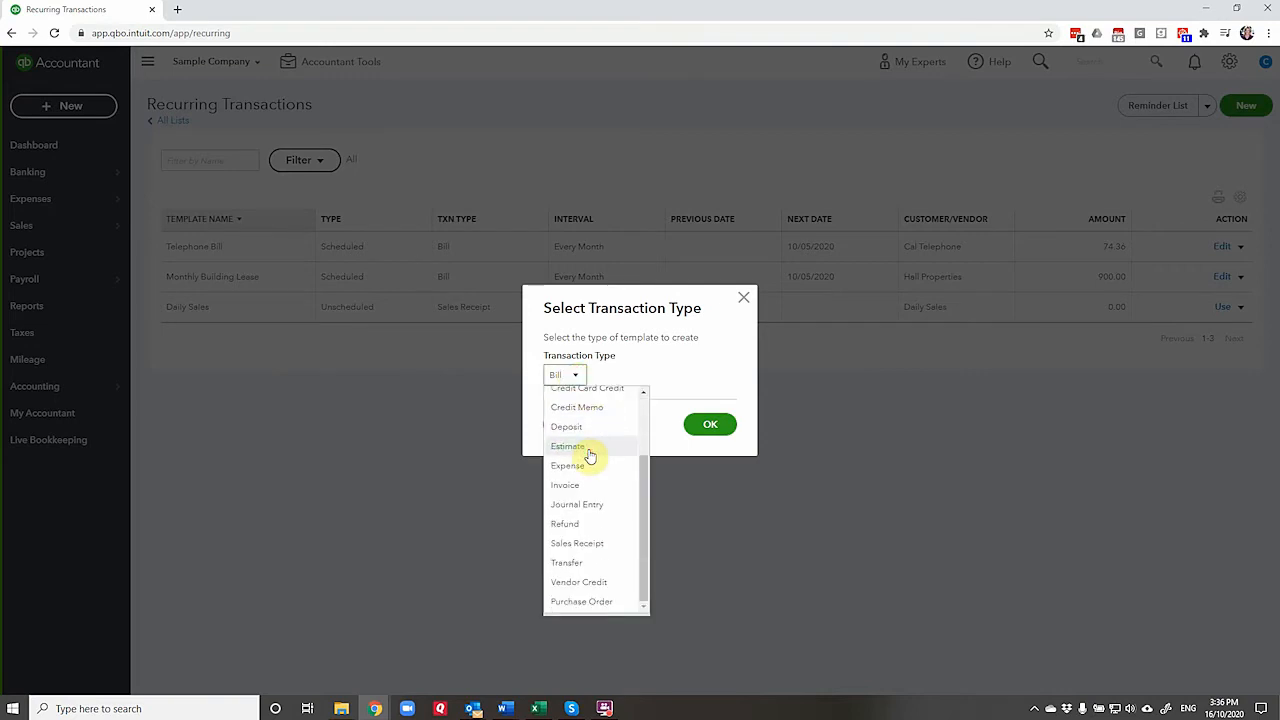
click(585, 543)
click(713, 428)
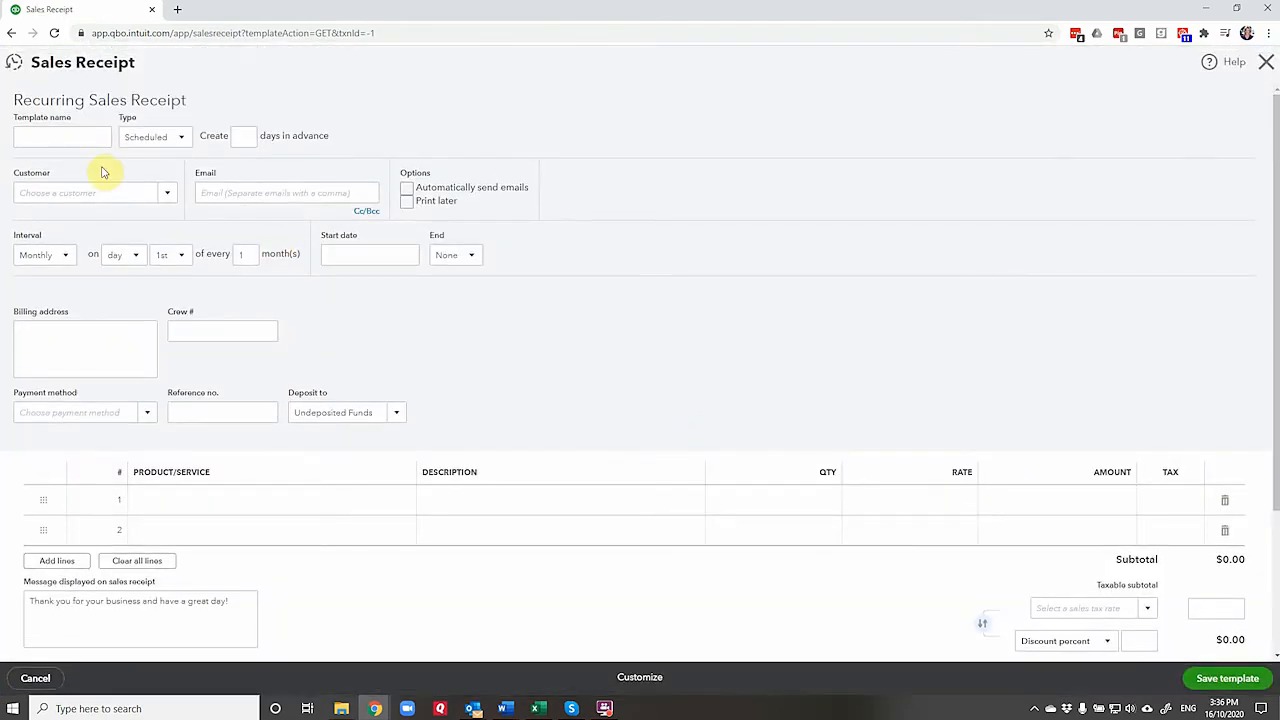
Name the template "Amy's weekly gardening" and assign it to the customer Amy's Bird Sanctuary
click(73, 136)
text(Amy's we)
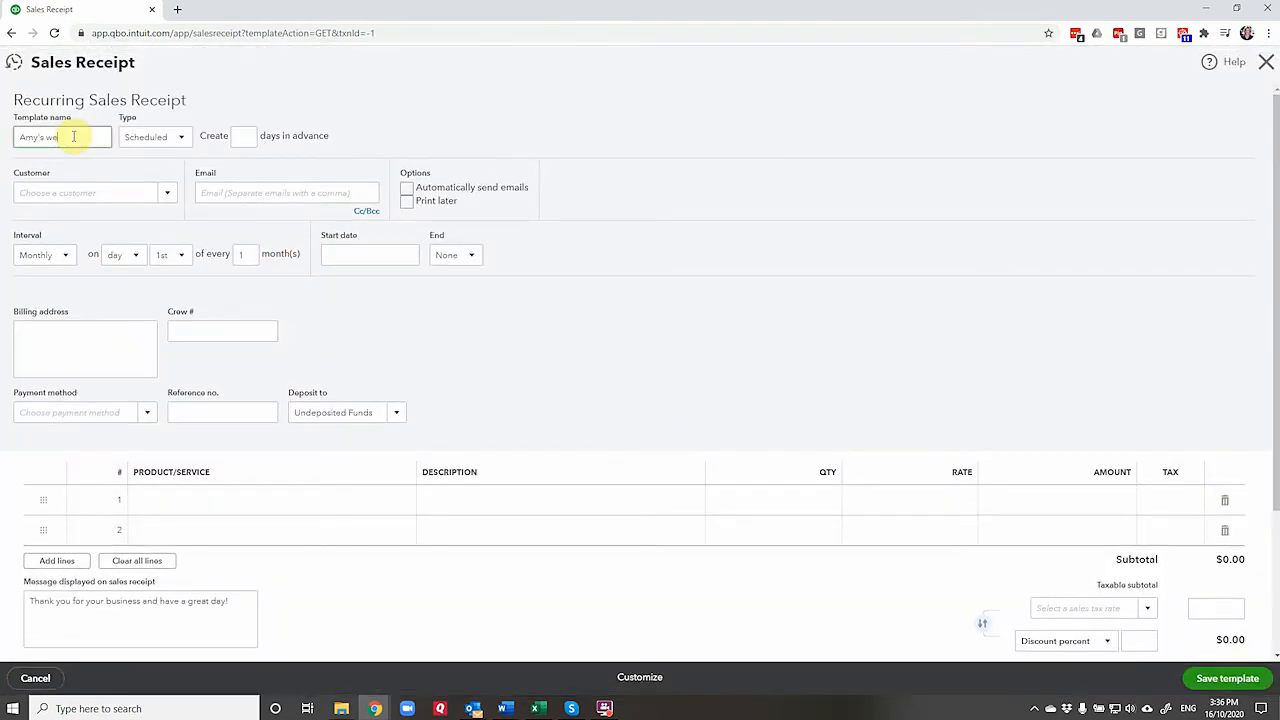
text(ekly gardening)
key(Tab)
click(127, 189)
text(anctuary)
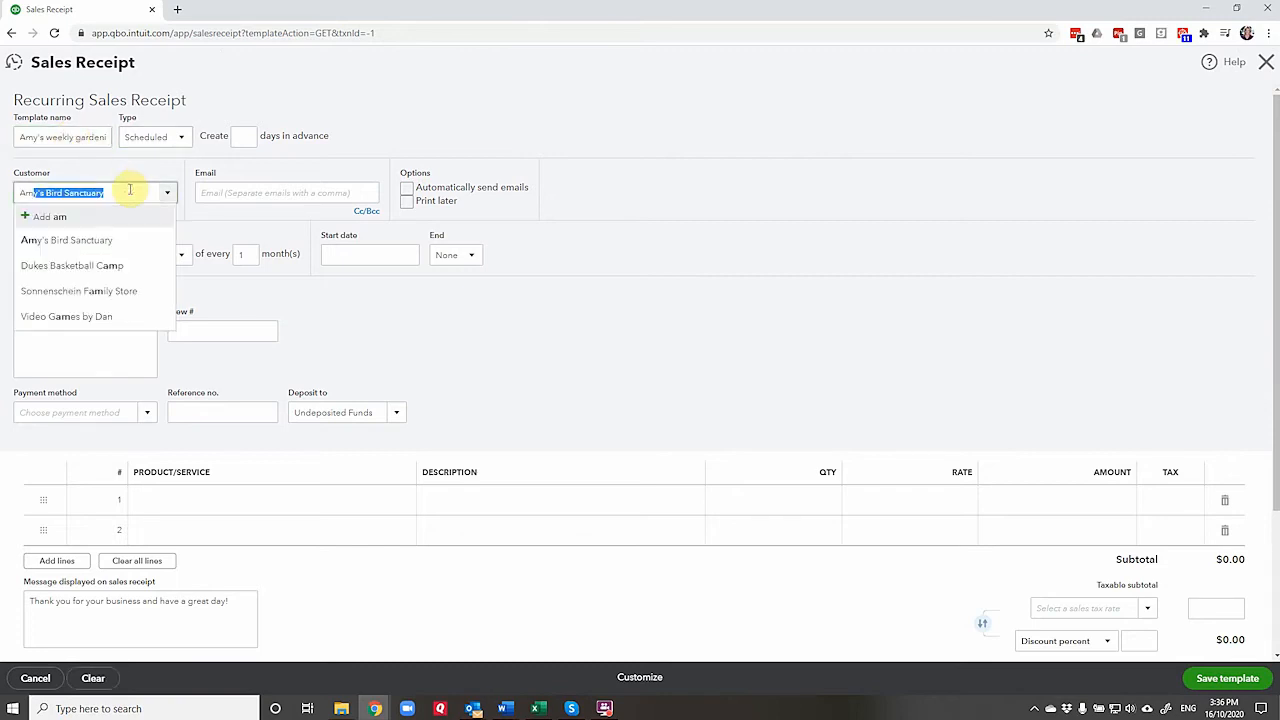
click(109, 243)
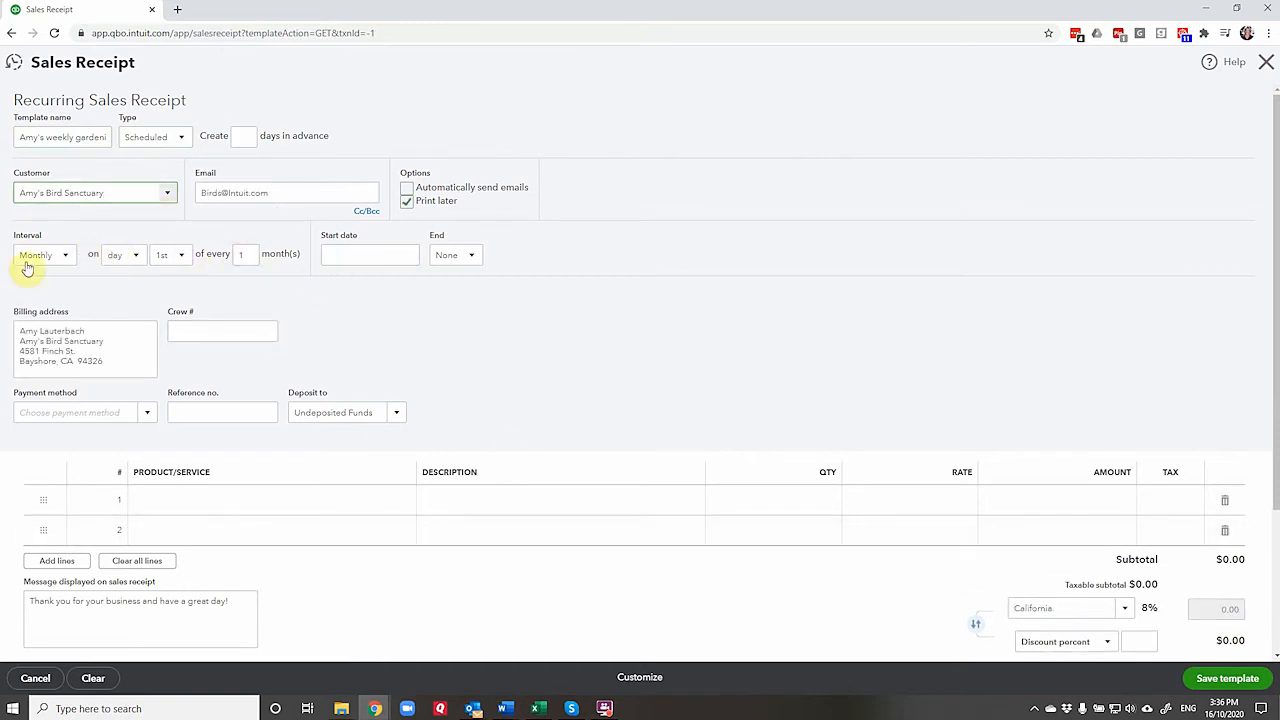
Schedule the template weekly, every 1 week on Friday, with a start date of 11/06/2020
click(243, 257)
text(1)
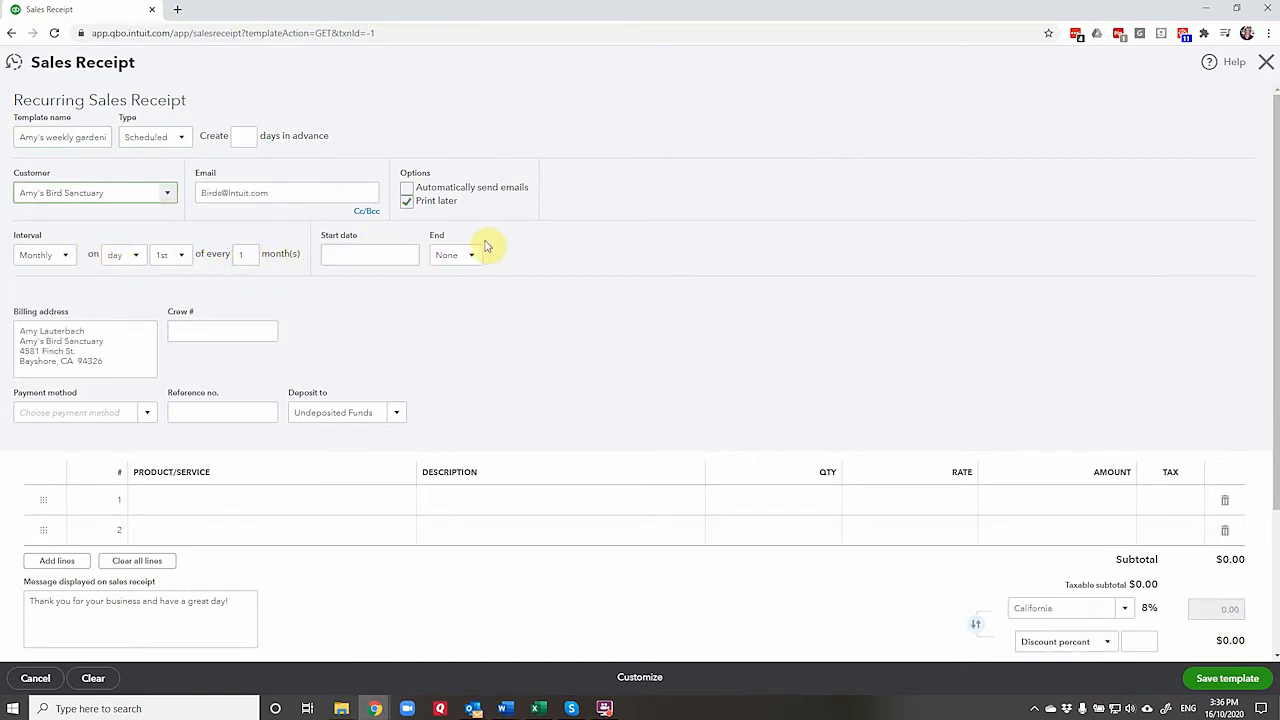
click(57, 255)
click(51, 298)
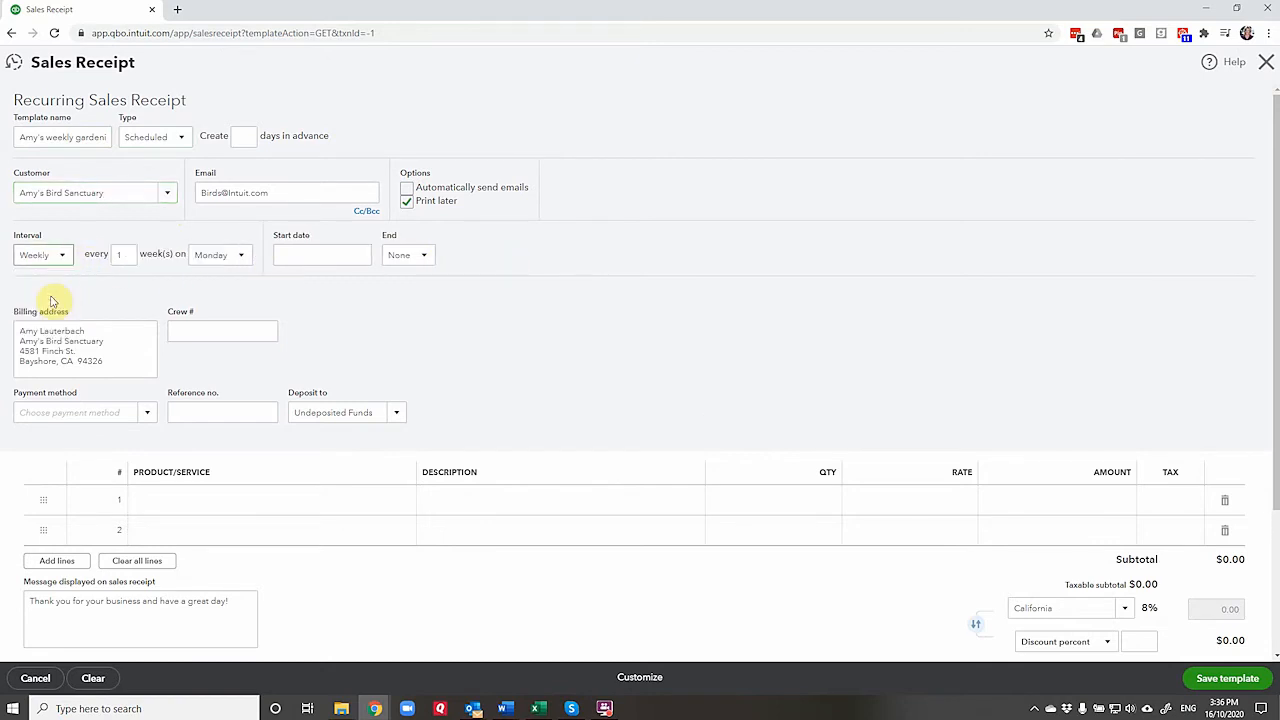
click(238, 257)
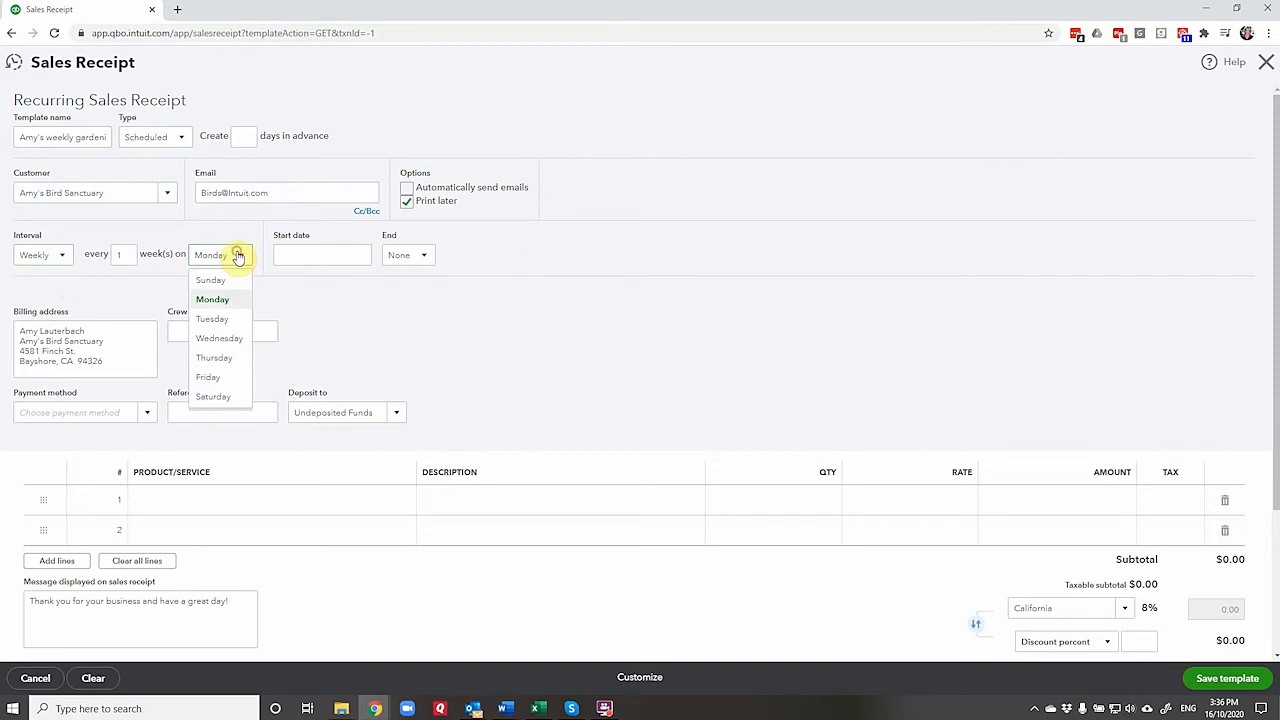
click(213, 376)
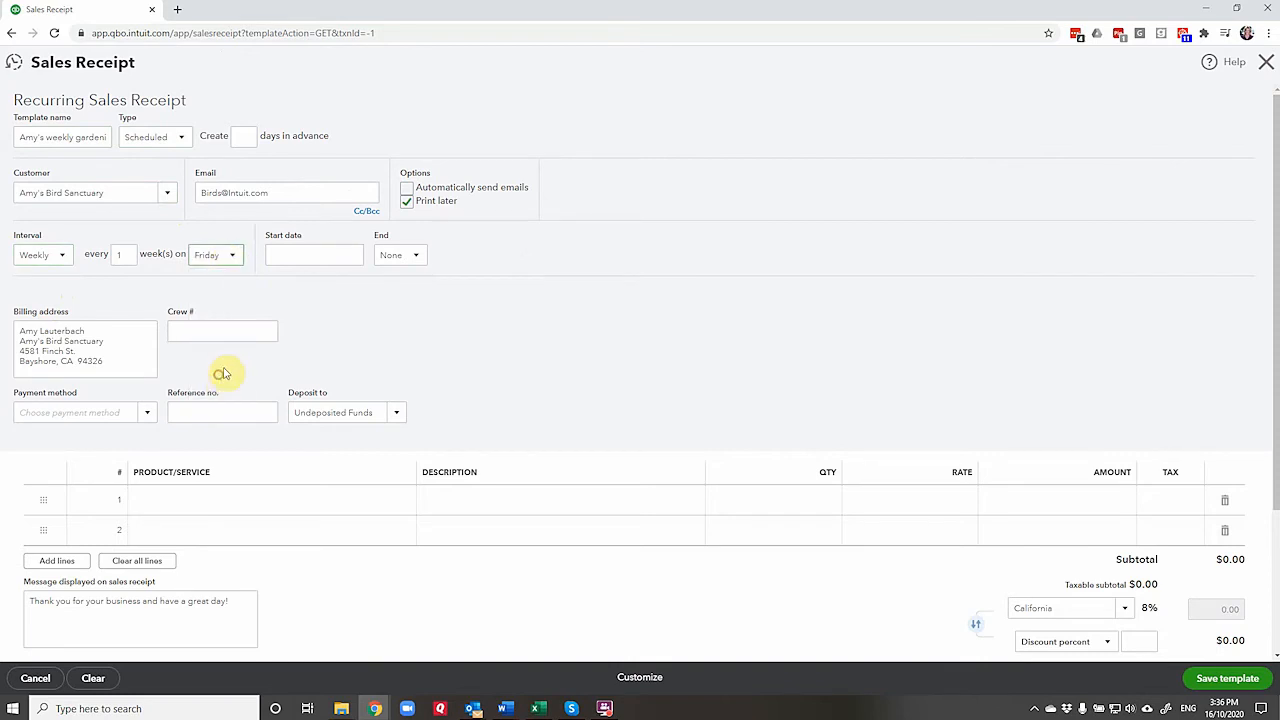
click(350, 256)
click(392, 289)
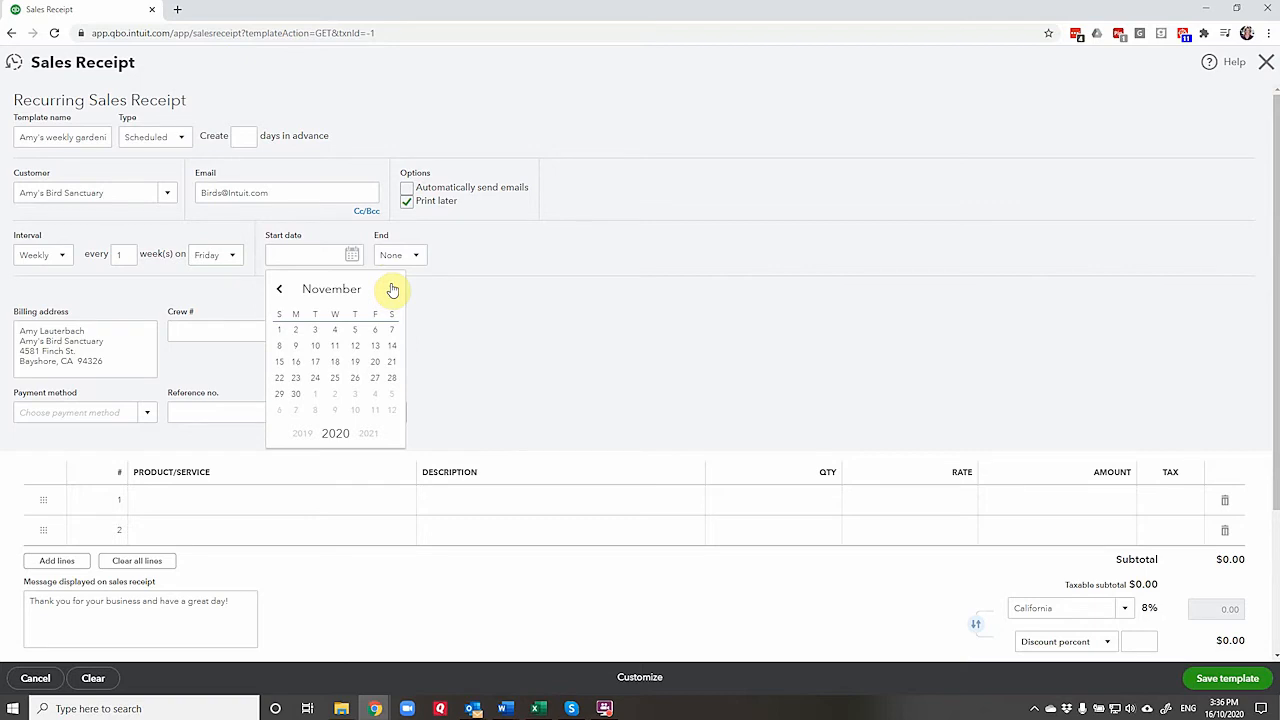
click(375, 331)
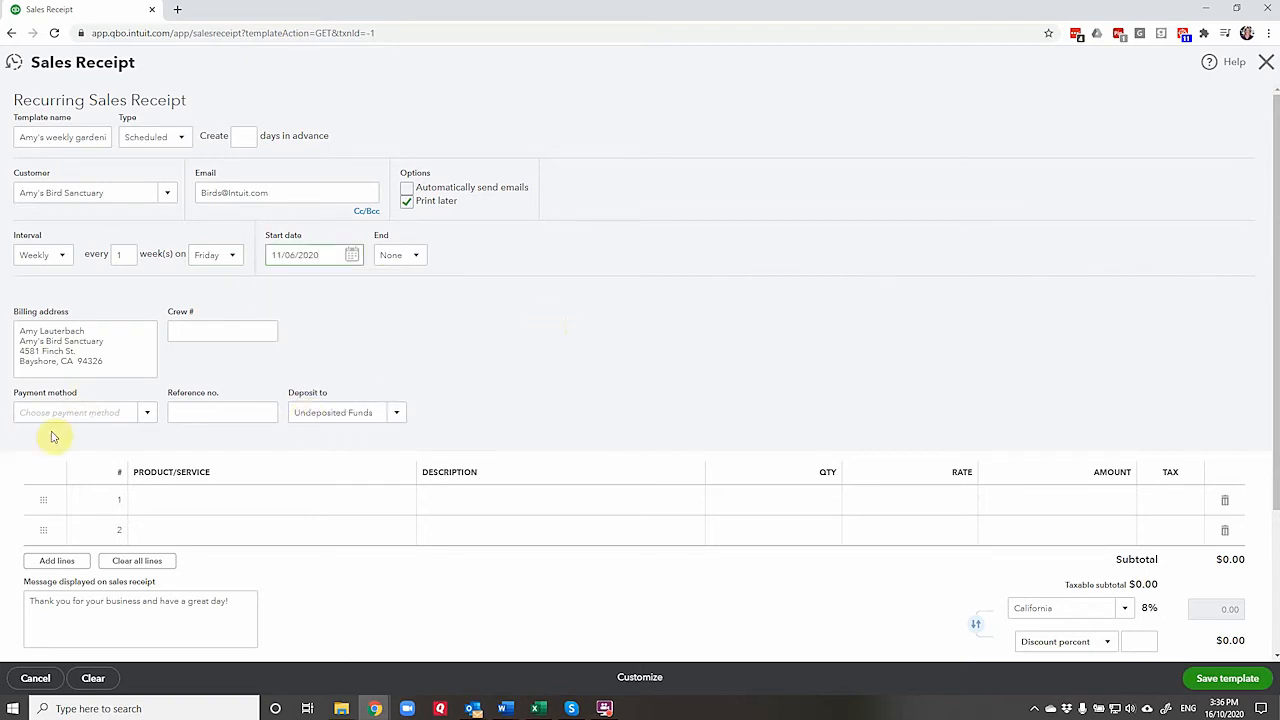
Set the template's payment method to MasterCard and its deposit account to Checking
click(148, 412)
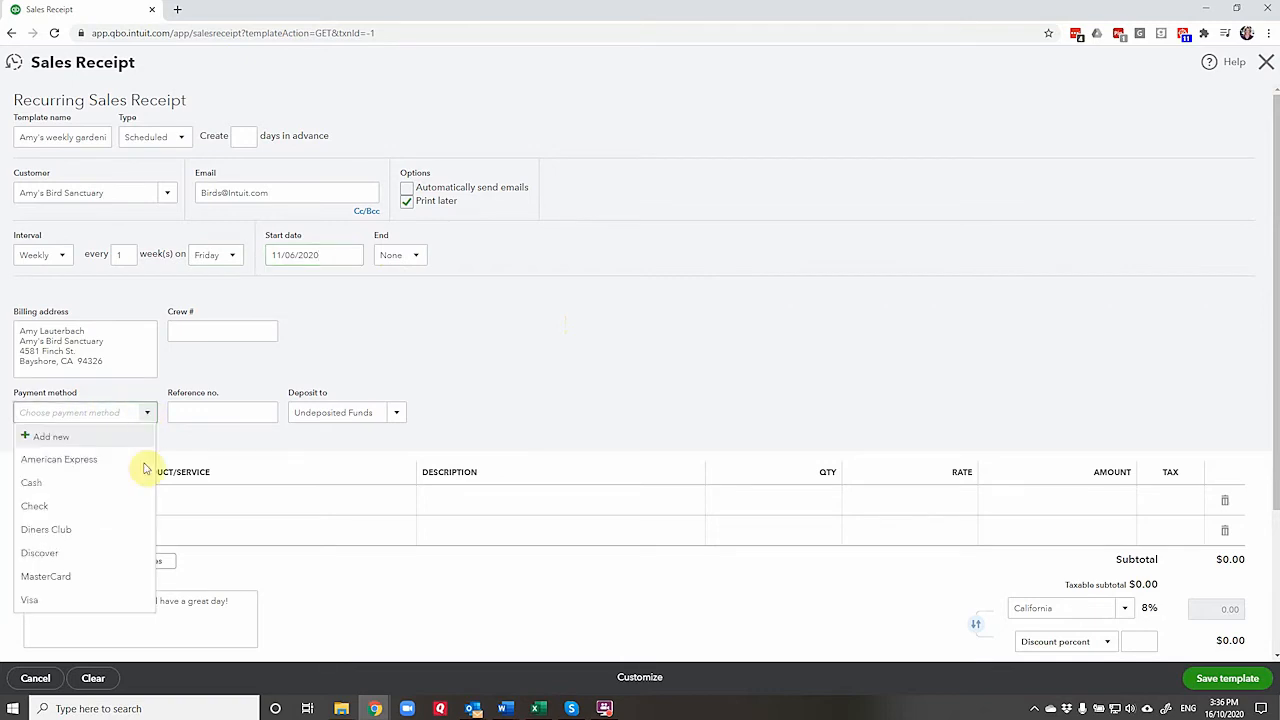
click(85, 585)
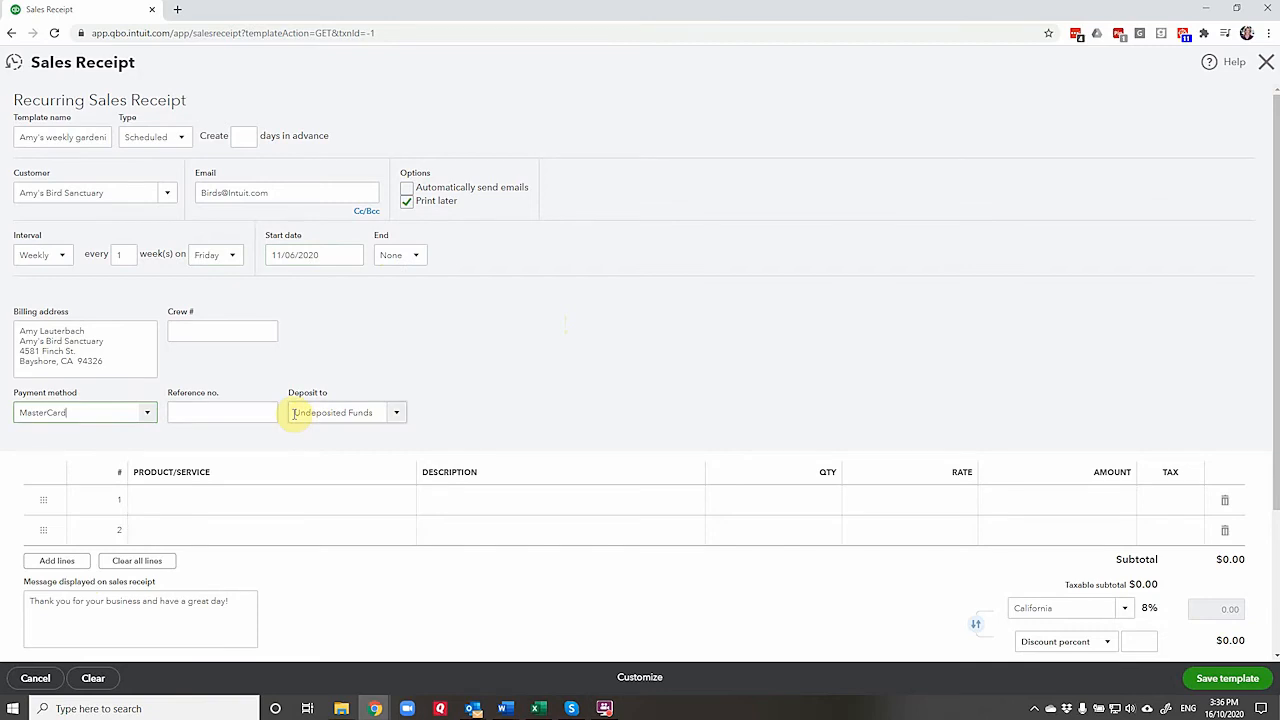
click(396, 414)
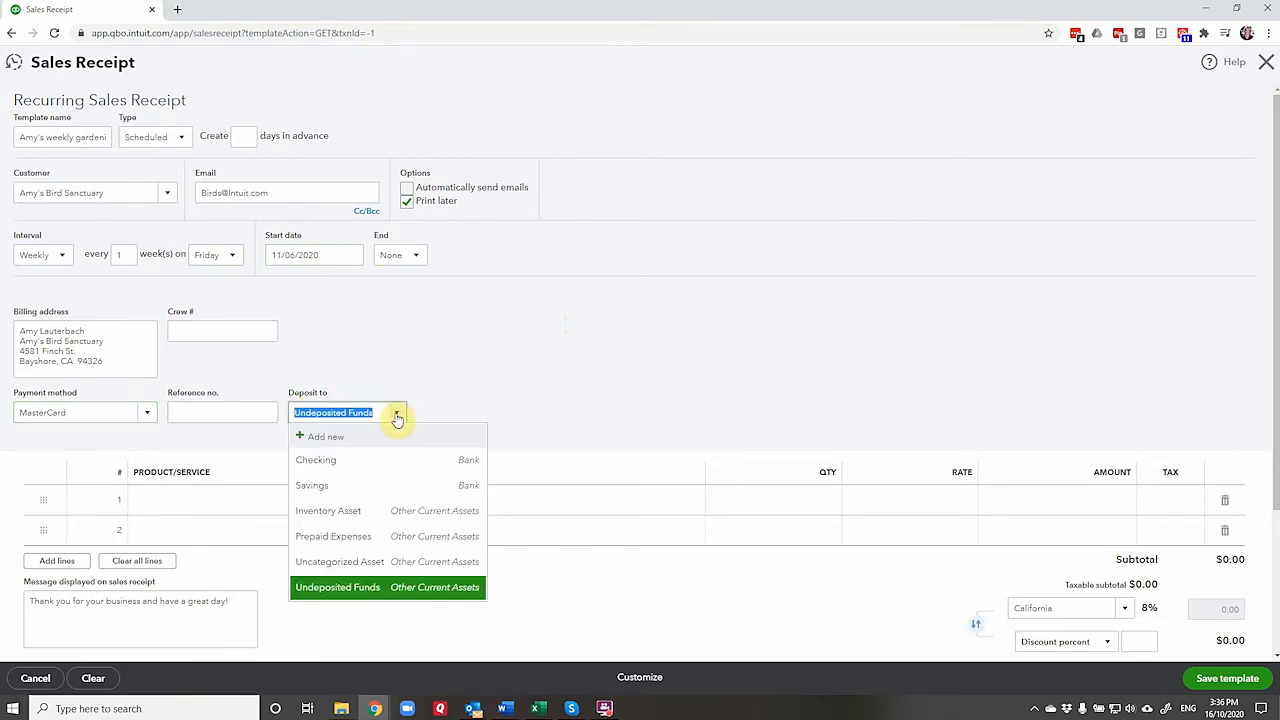
click(357, 462)
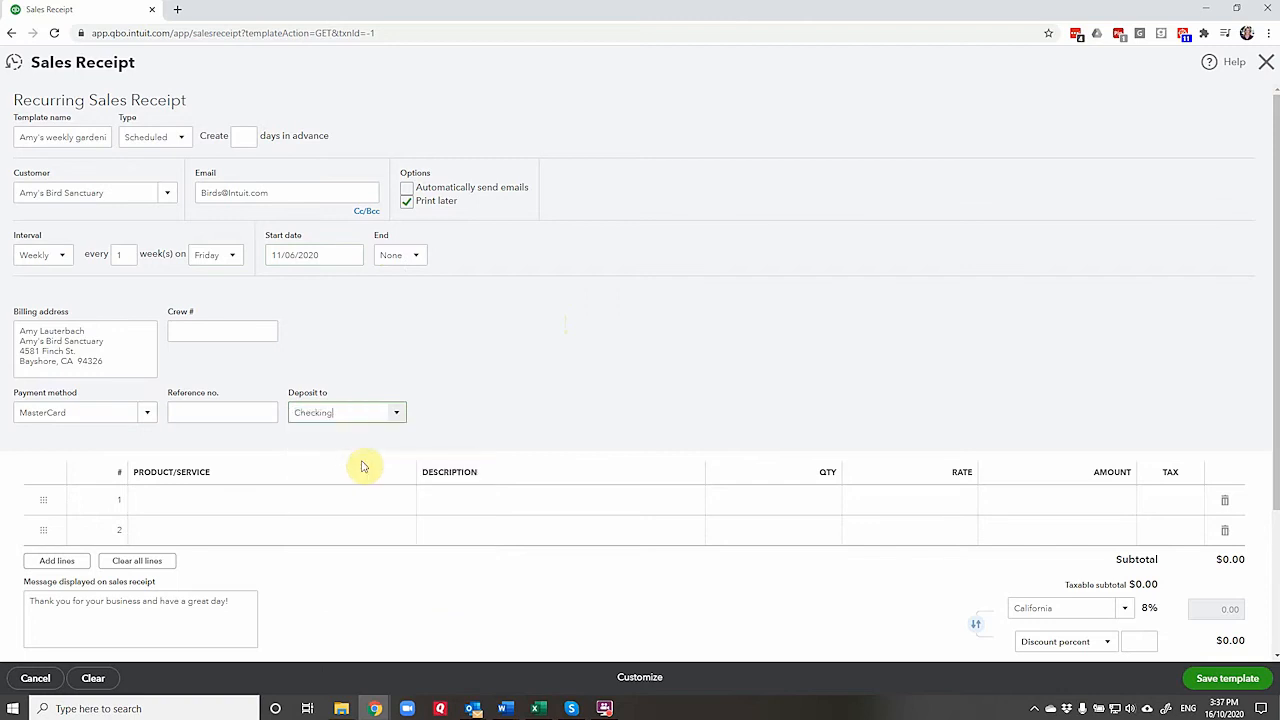
Add the Landscaping:Gardening weekly service as the first line at a rate of 50, and save the template
click(241, 496)
text(week)
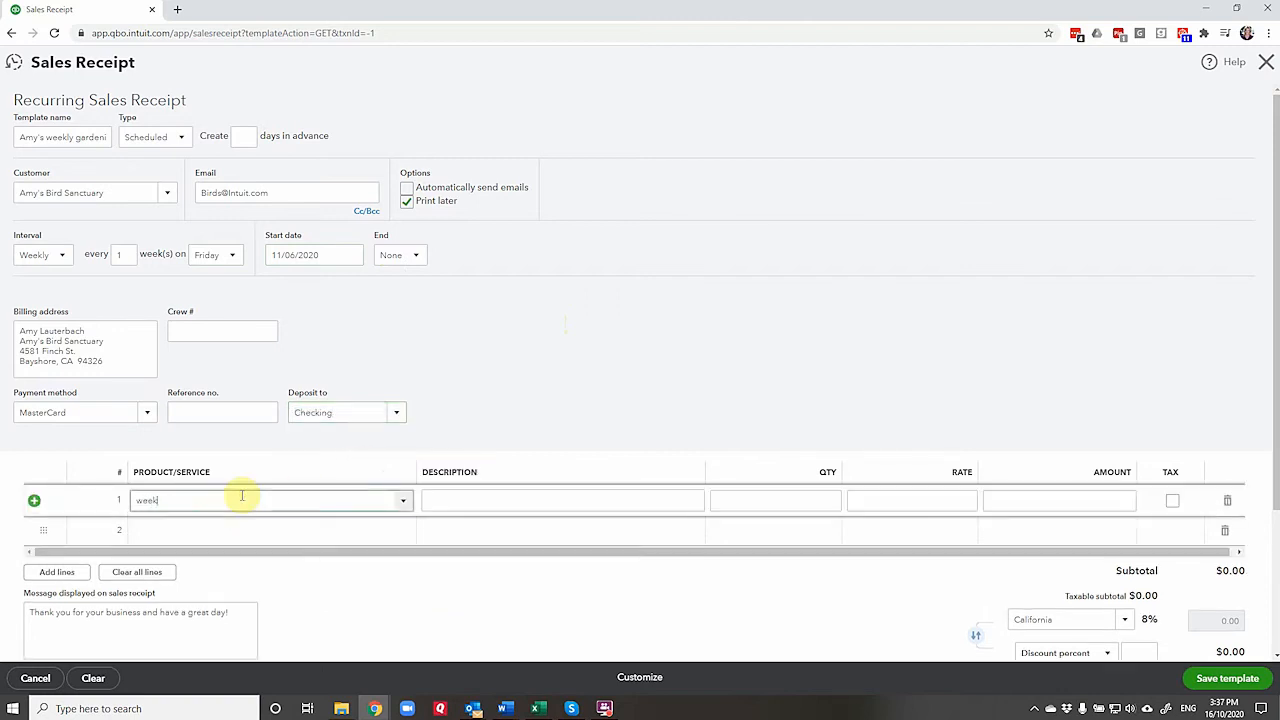
click(226, 560)
click(942, 501)
text(50)
key(Tab)
scroll(898, 261, down, 2)
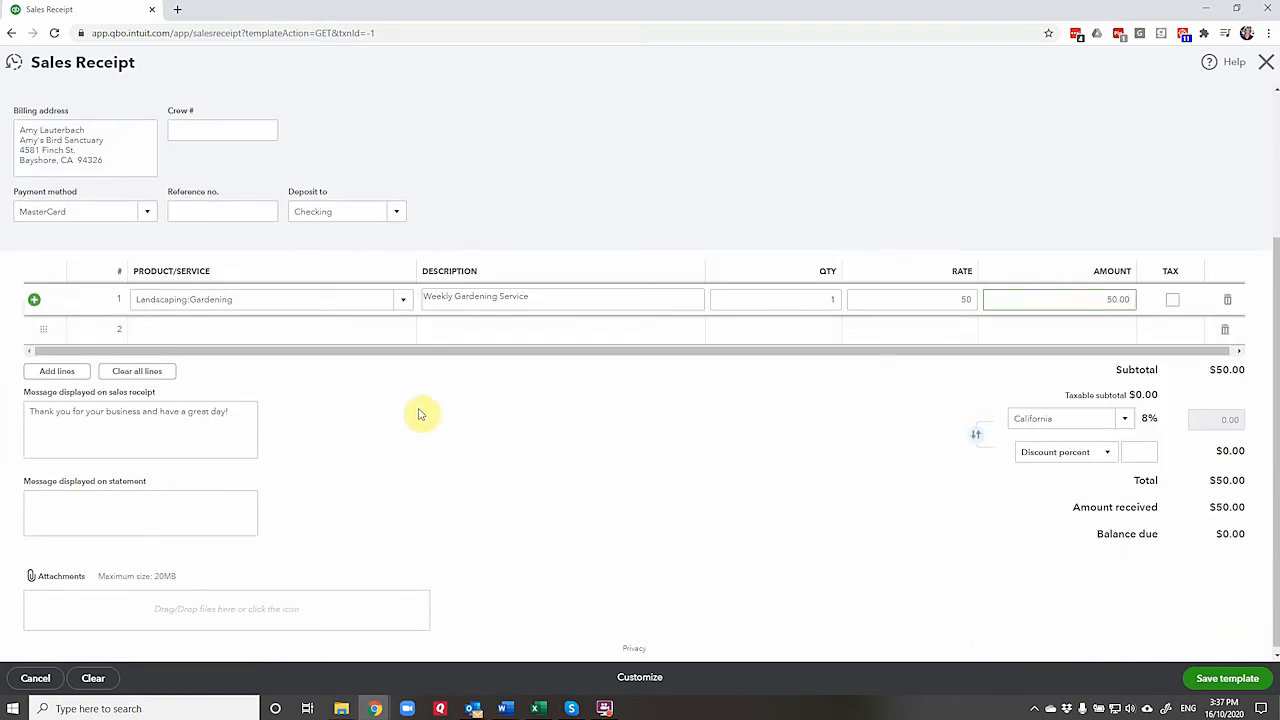
click(1227, 678)
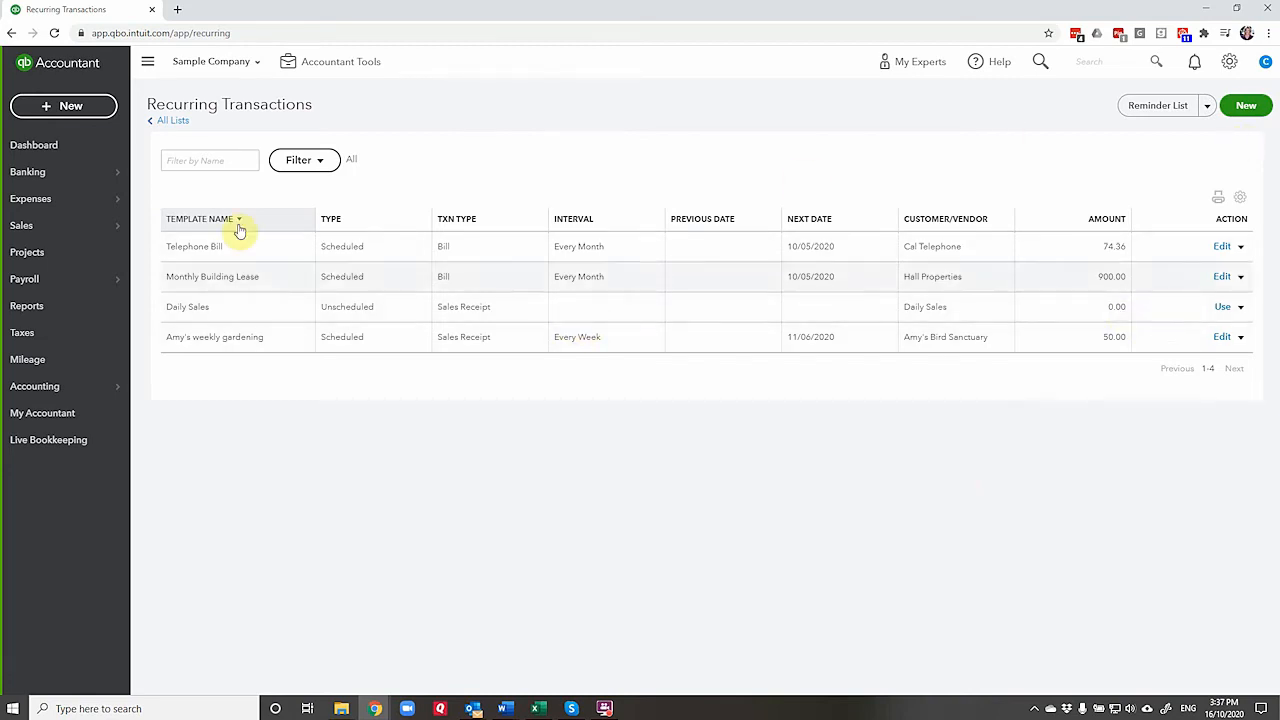
Check a blank invoice and a blank expense form for the option to make the transaction recurring
click(60, 108)
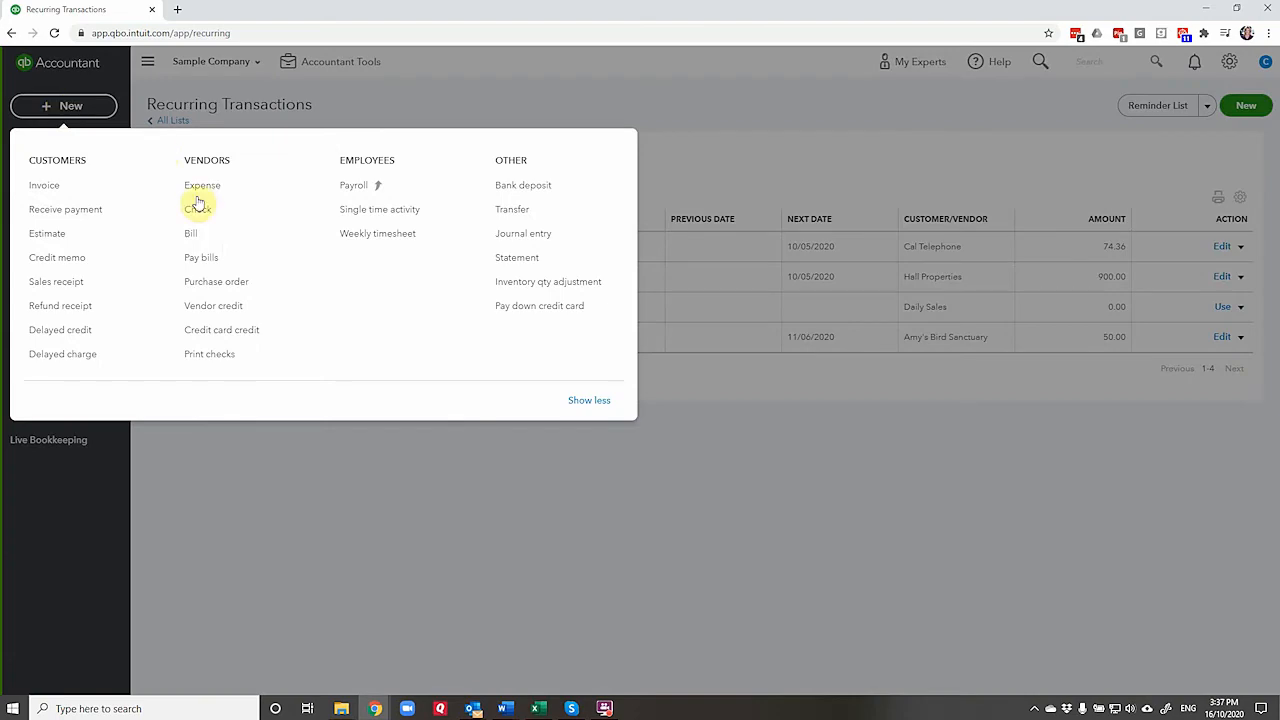
click(46, 188)
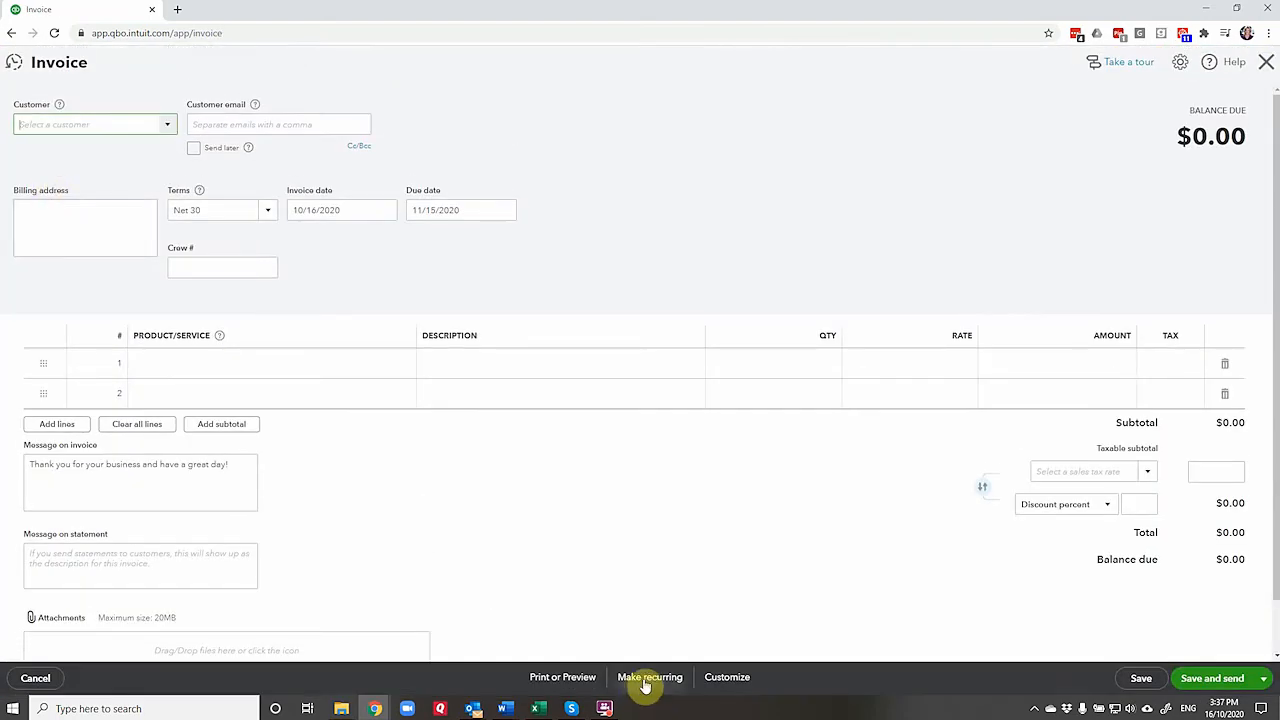
click(1266, 62)
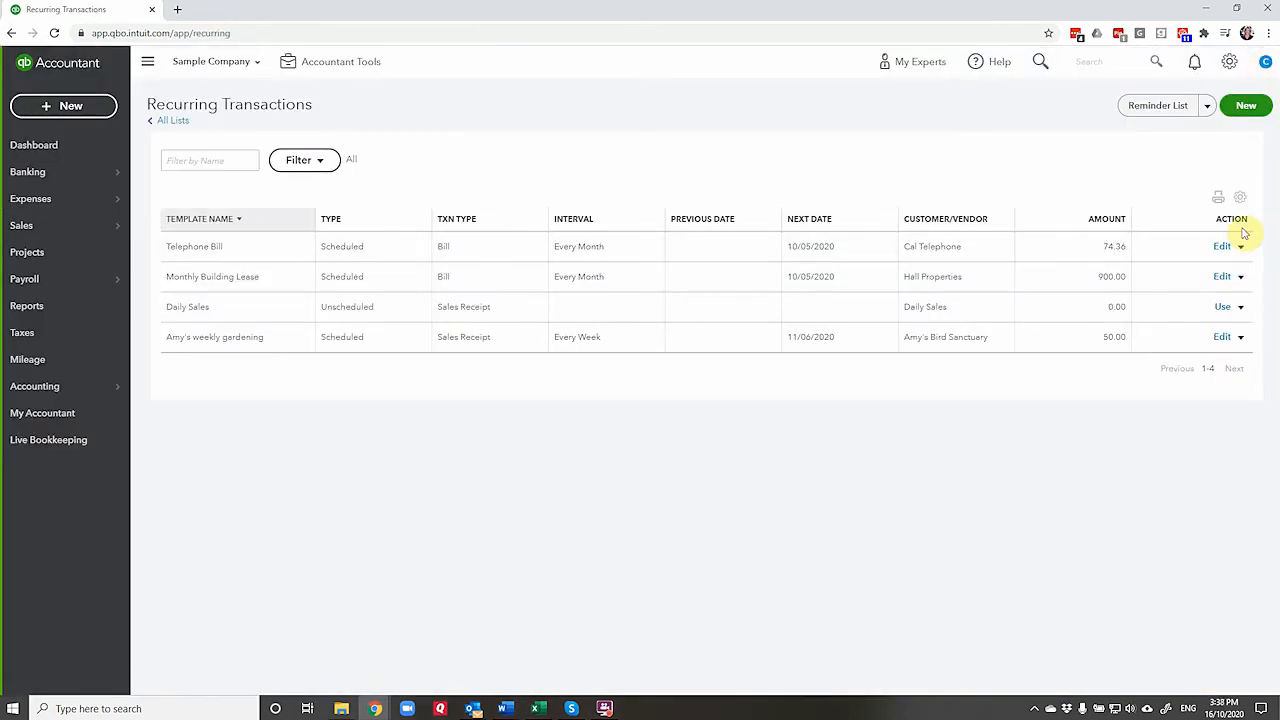
click(63, 106)
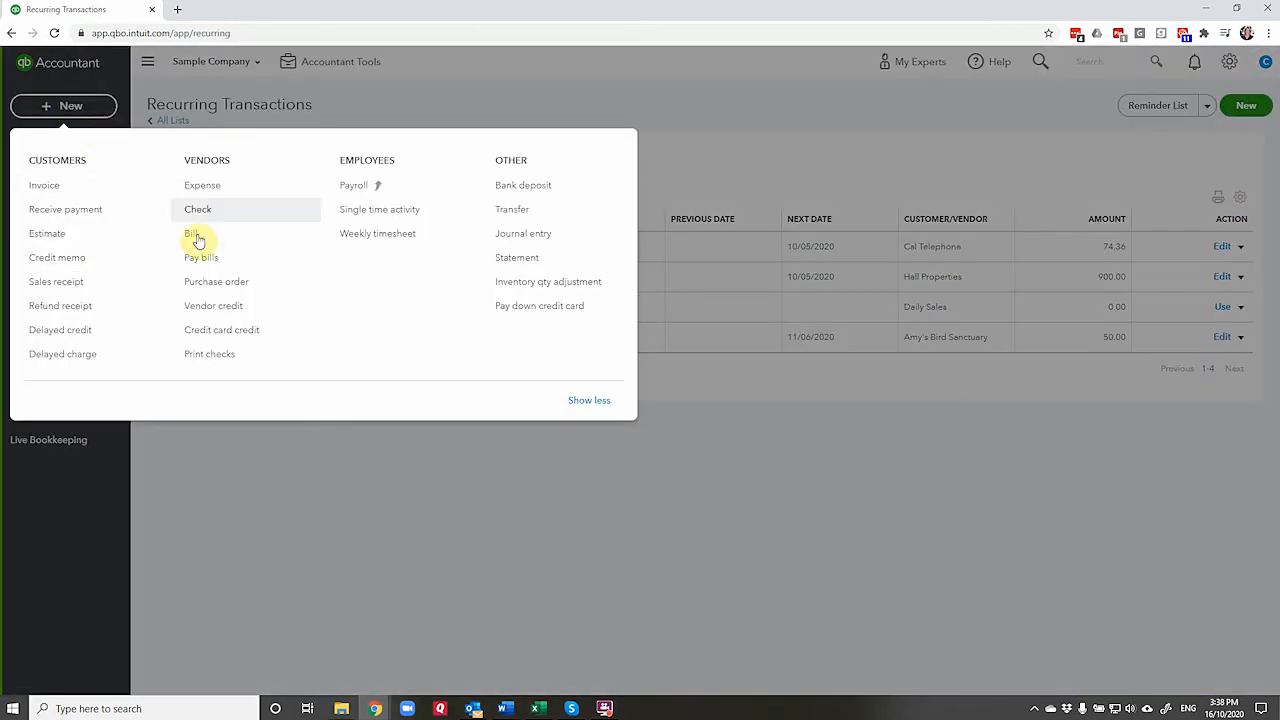
click(205, 186)
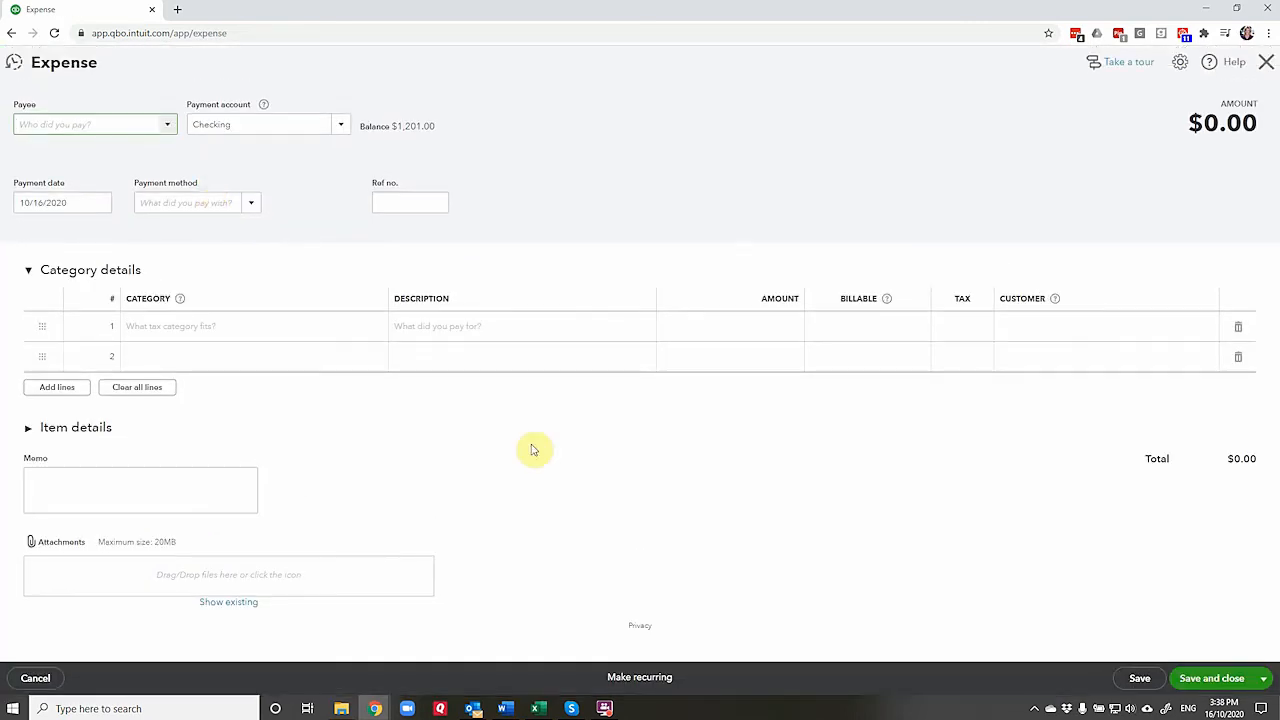